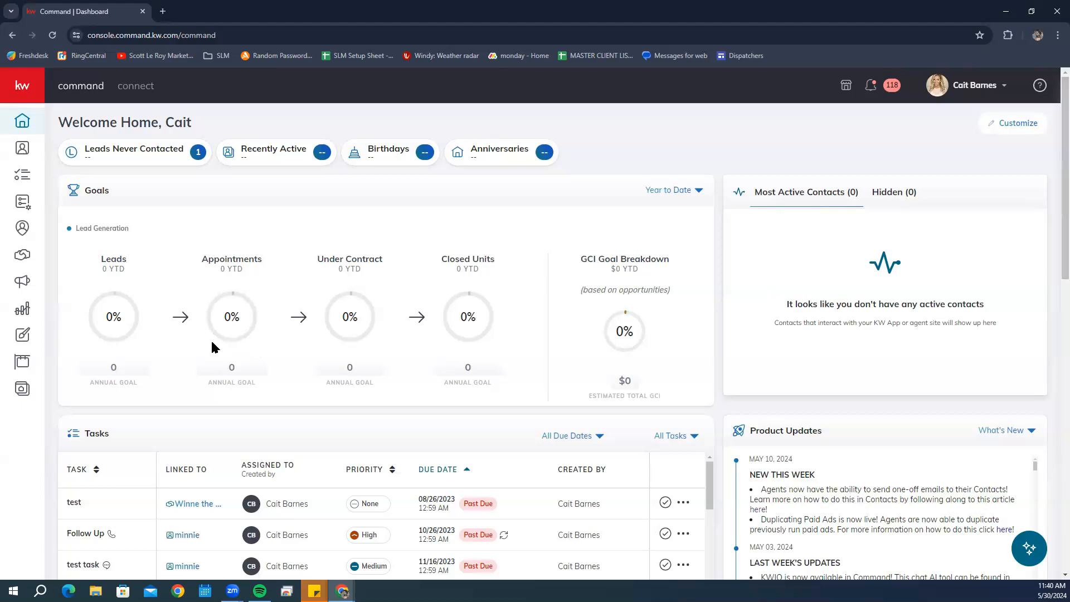
- Open the Consumer section from the sidebar to reach Manage My Website
click(21, 395)
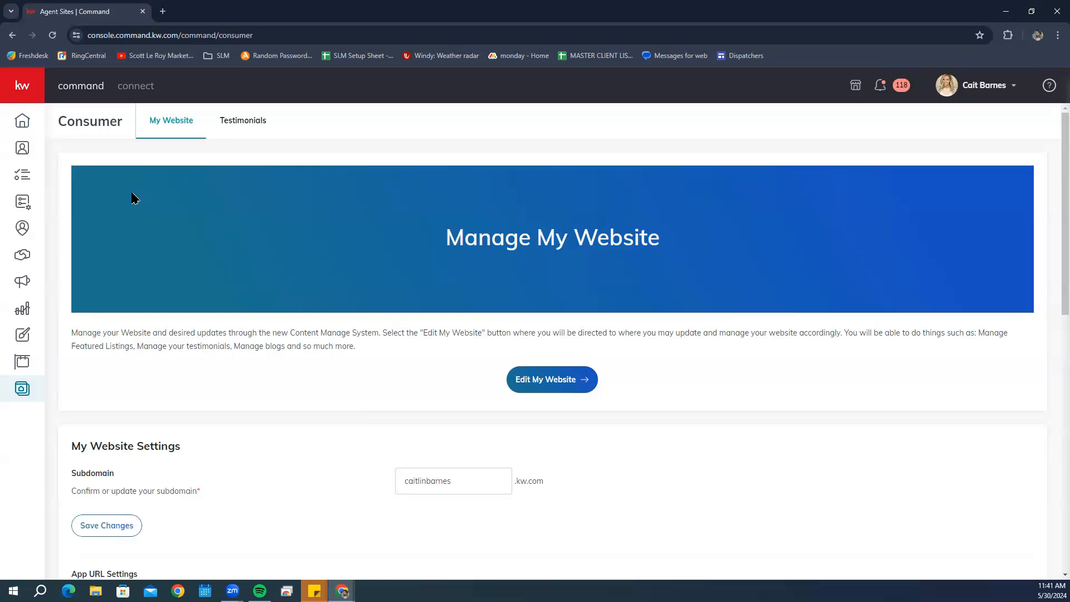
scroll(764, 242, down, 1)
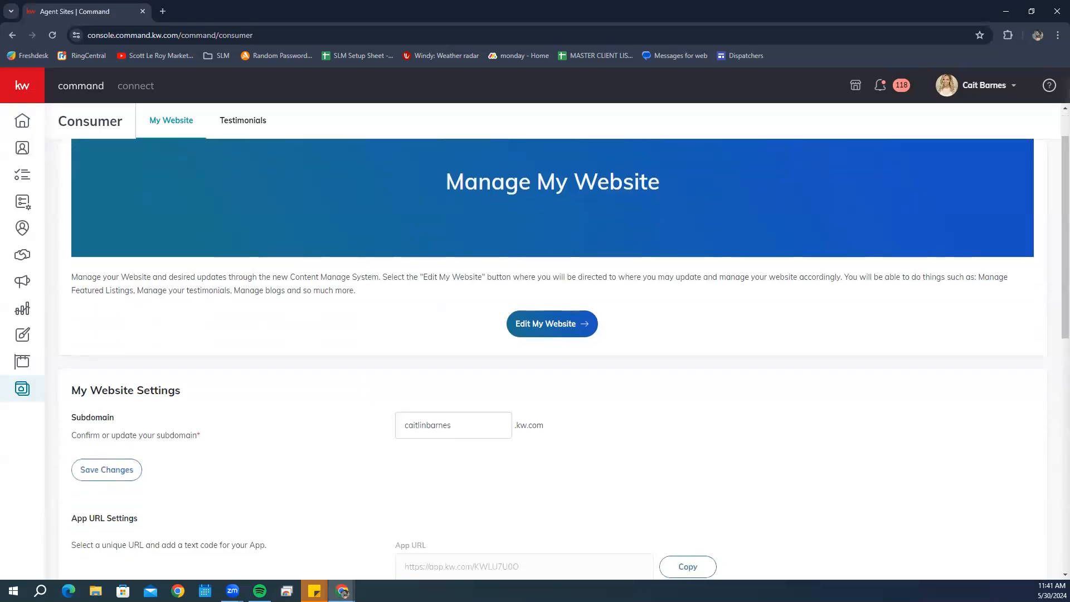
click(24, 124)
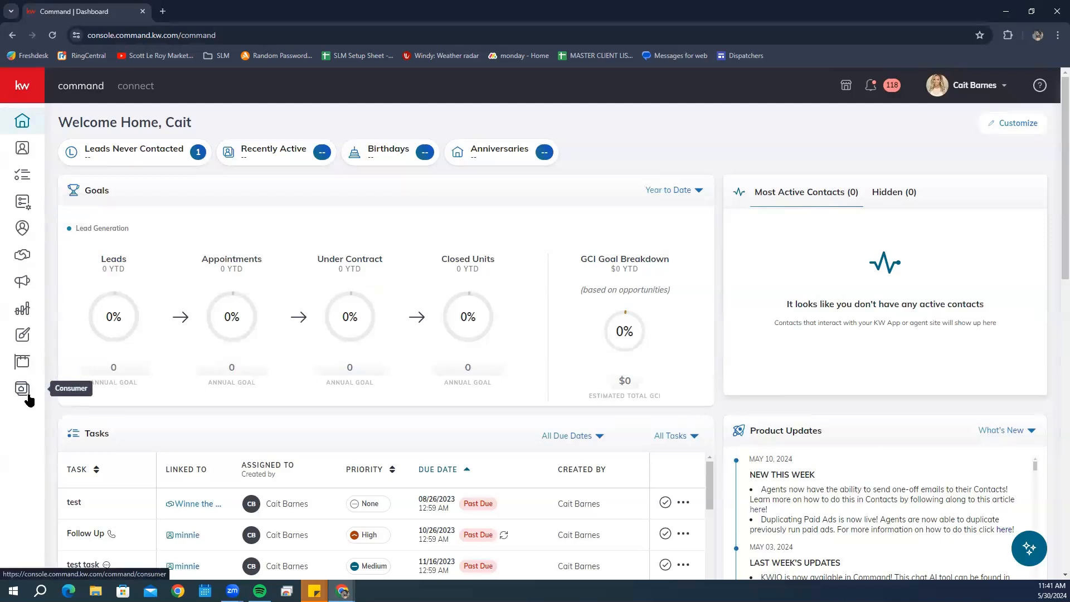
click(27, 395)
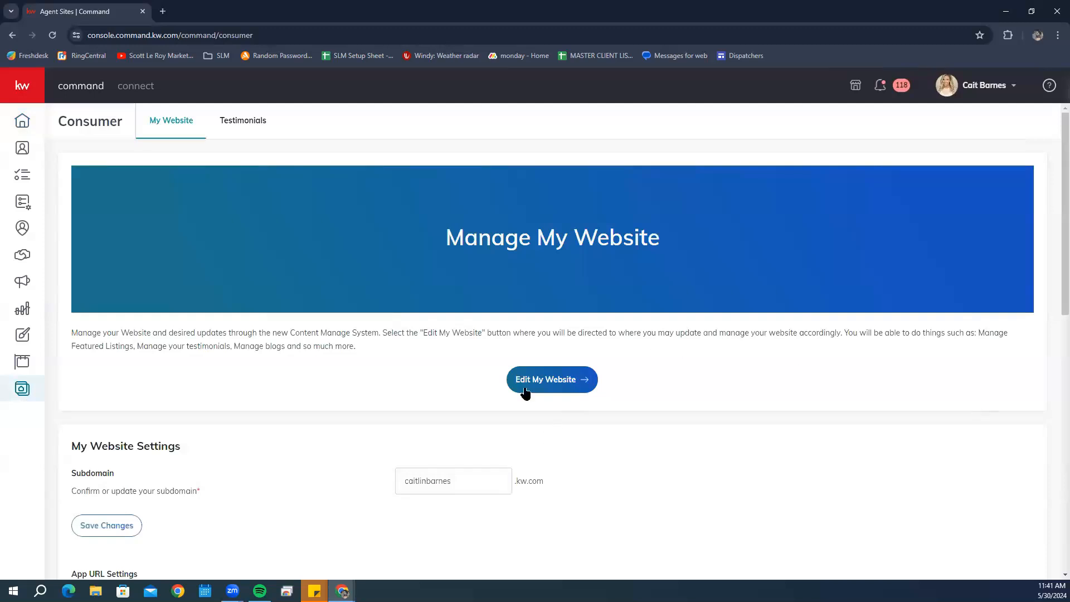
- Launch Edit My Website in Brightspot and dismiss the Switch Organization Site dialog
click(526, 390)
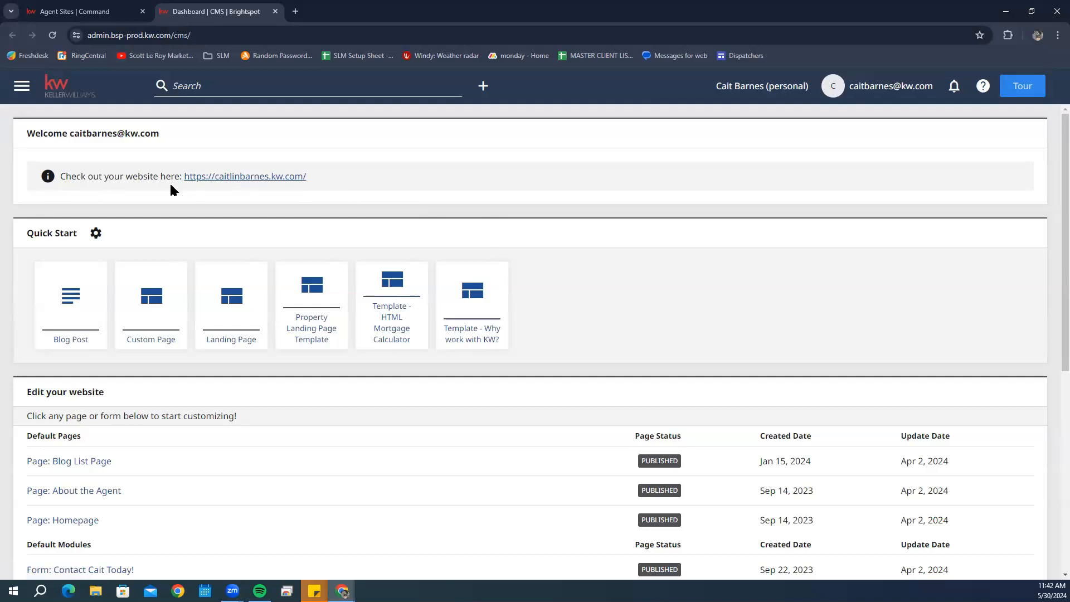
click(747, 88)
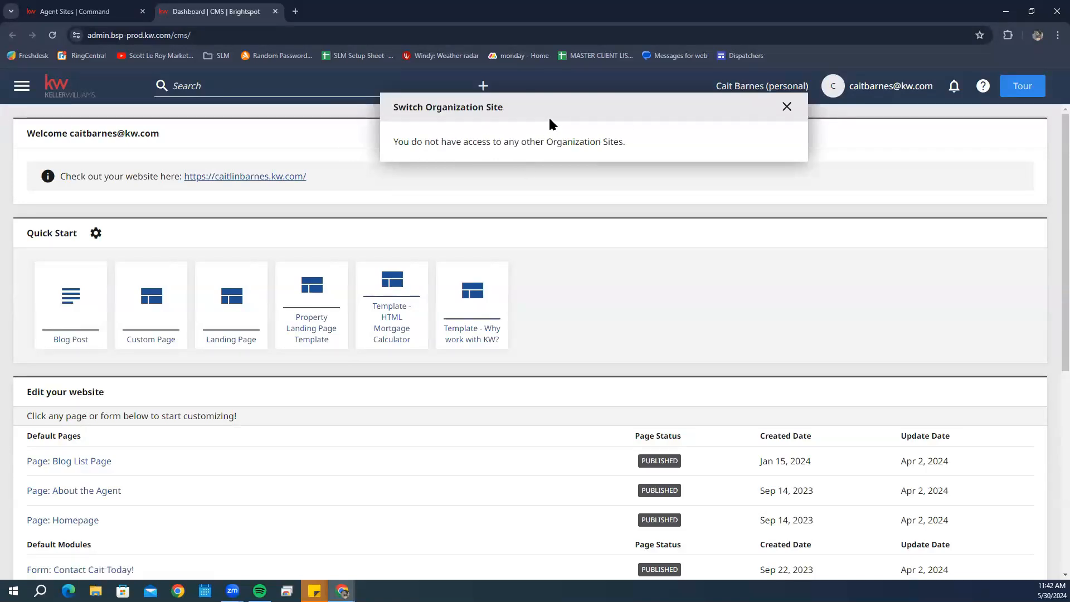
click(565, 183)
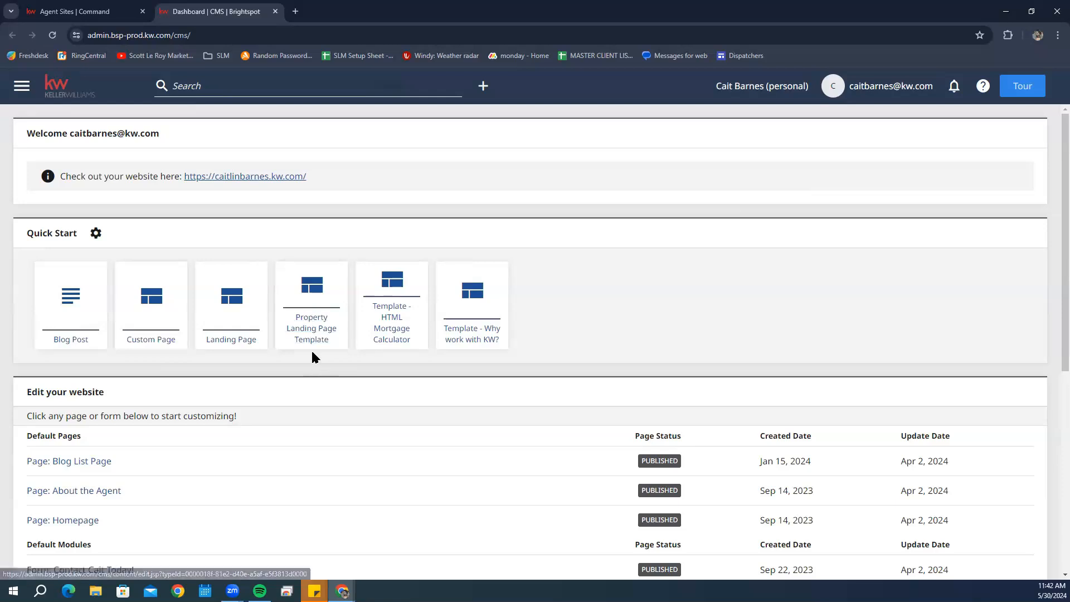
click(311, 305)
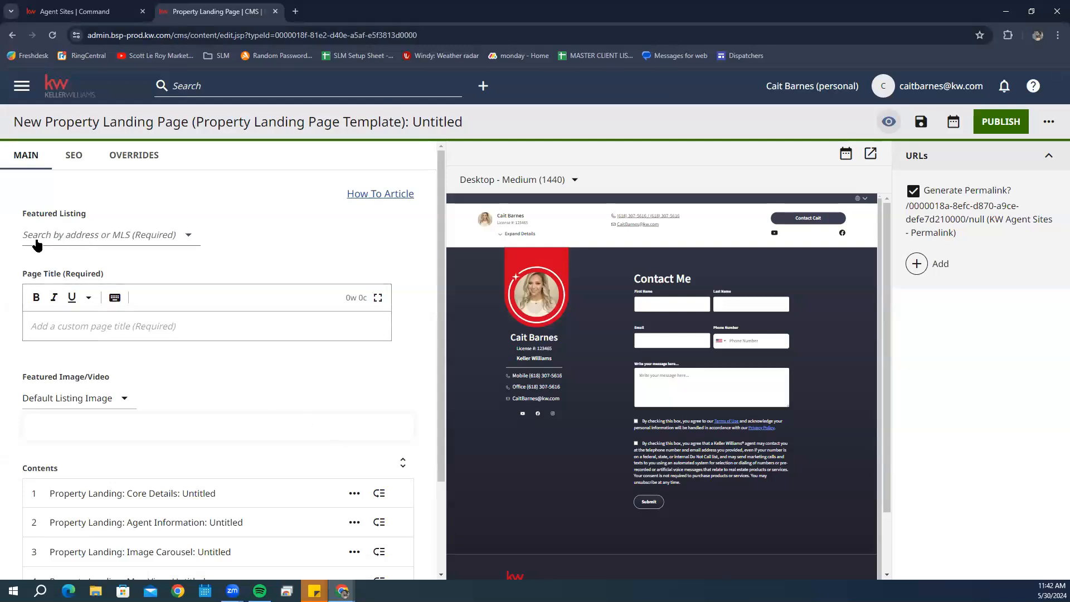
click(69, 239)
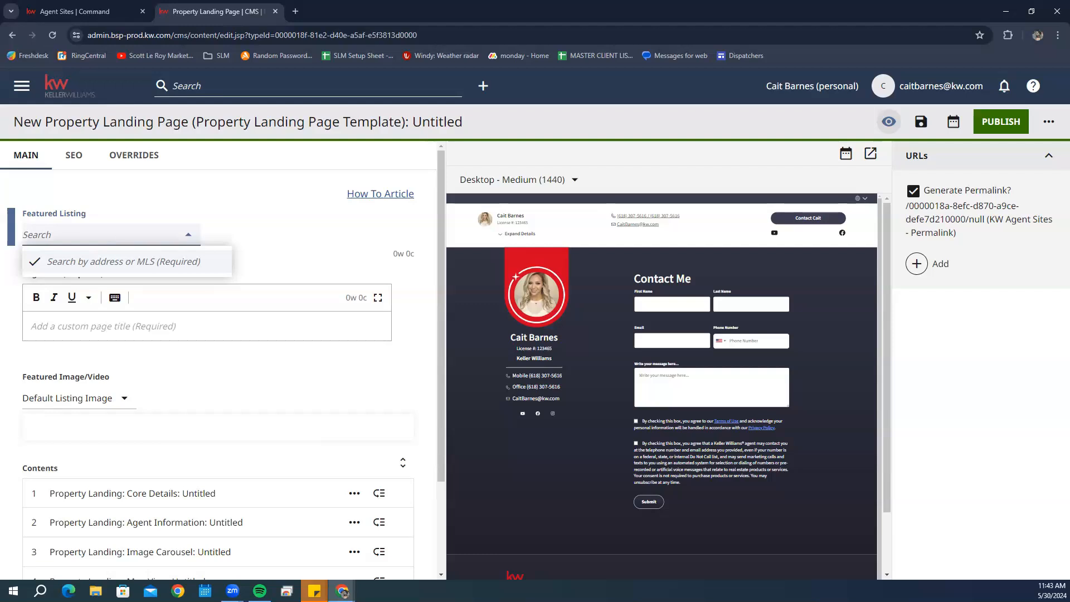
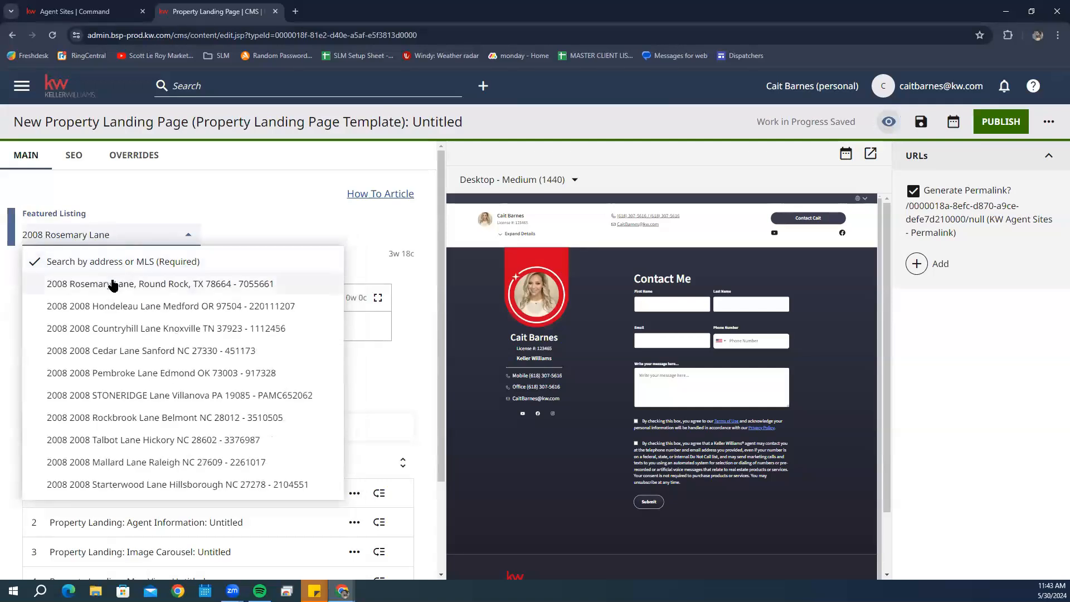
click(112, 284)
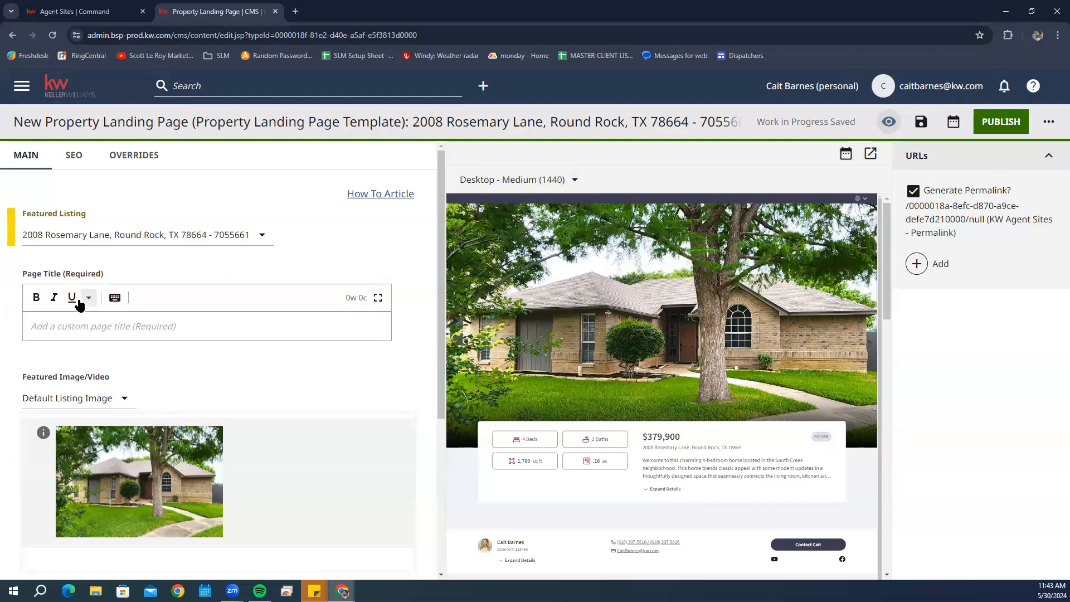
click(124, 331)
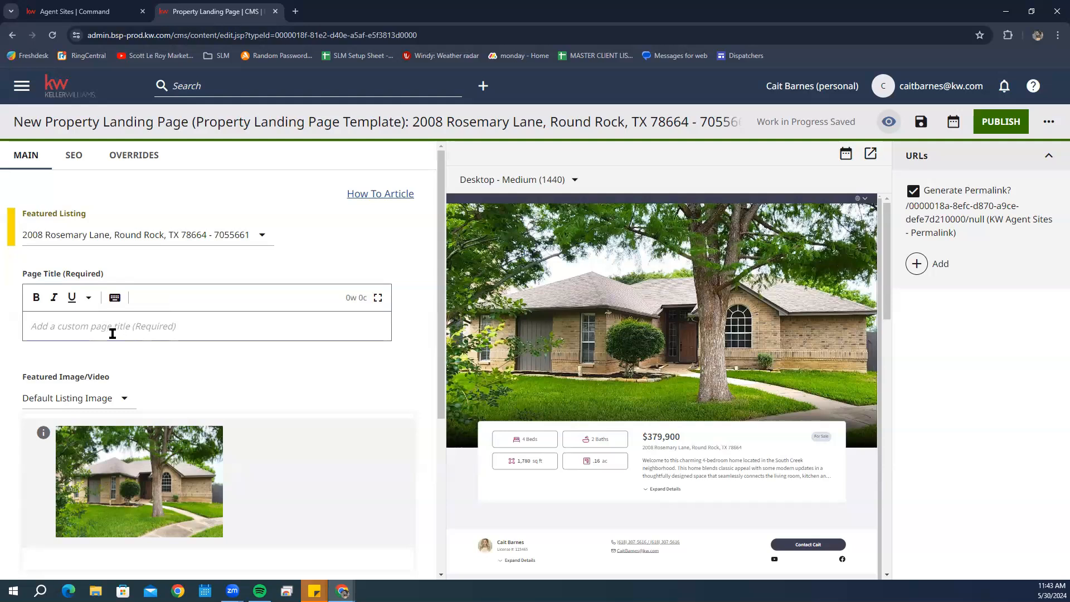
click(113, 332)
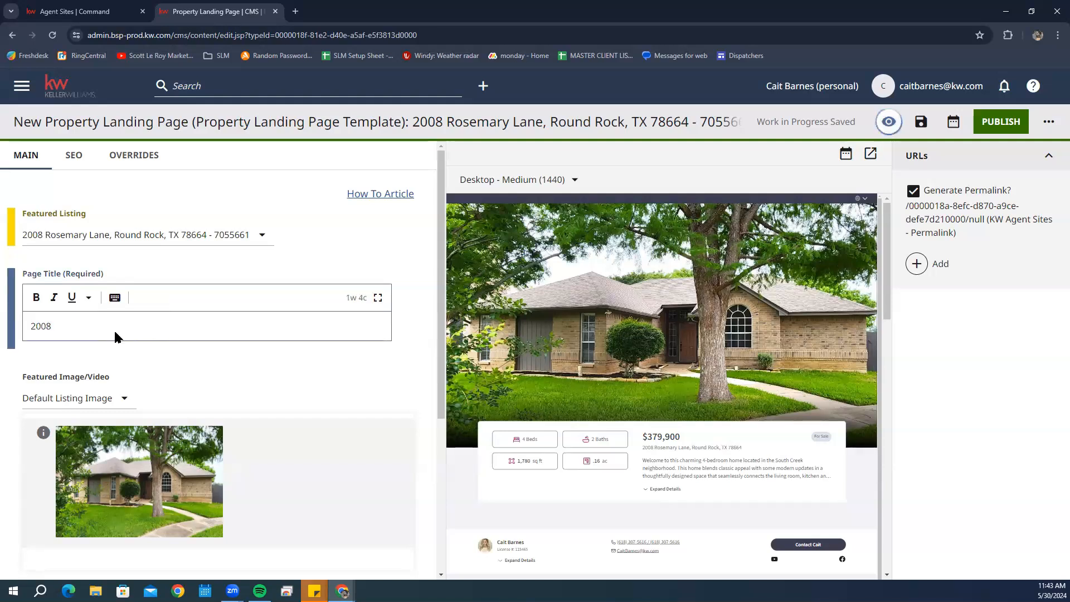
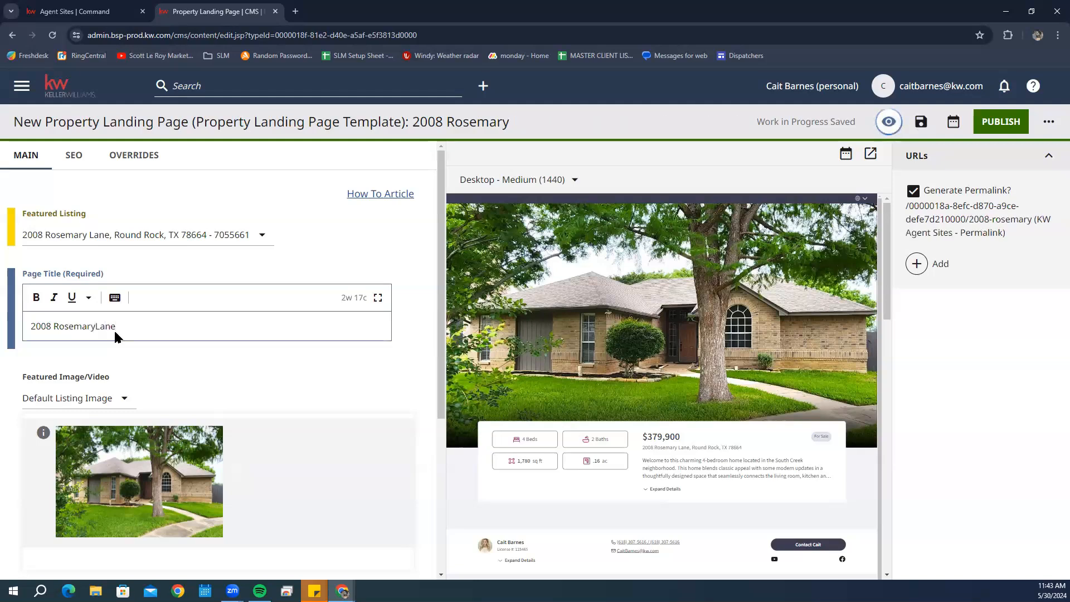
key(Left)
key(Left)
key(Left)
key(Left)
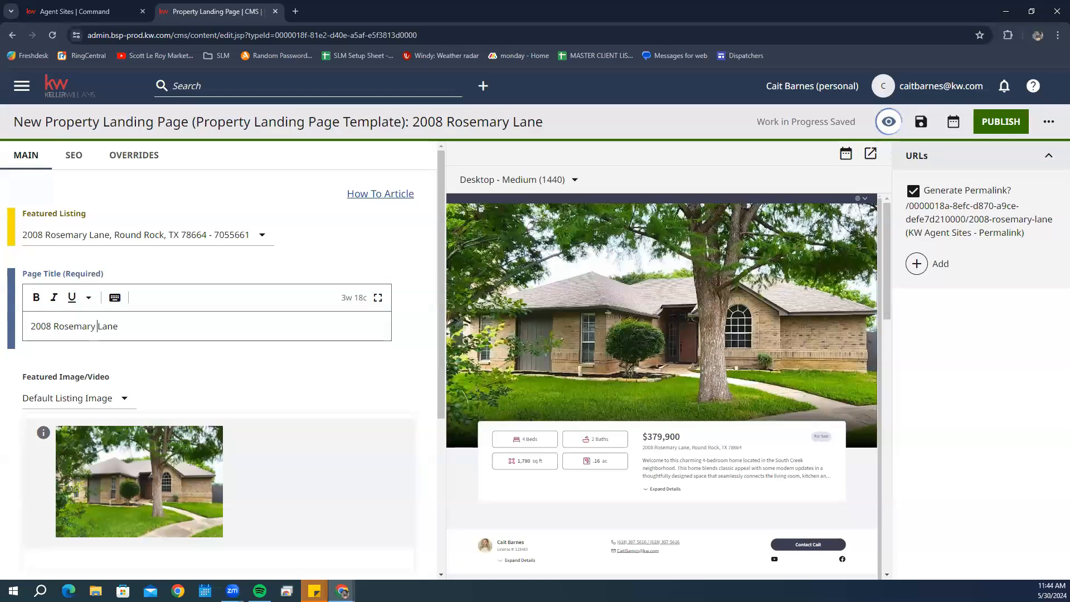
scroll(83, 334, down, 2)
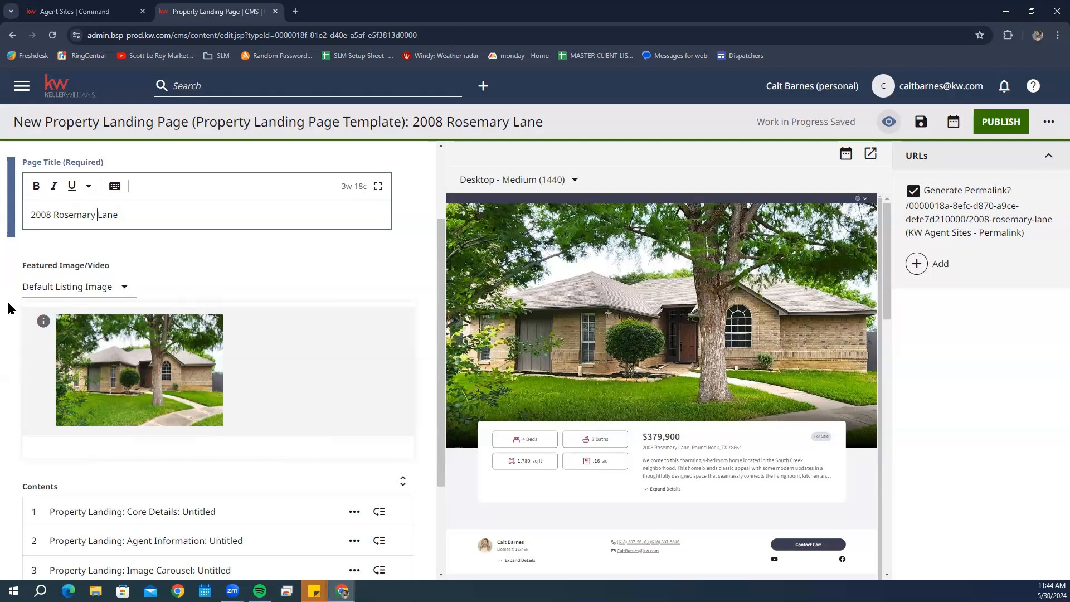
- Switch the featured image option to Custom Image and bring up its image picker
click(80, 288)
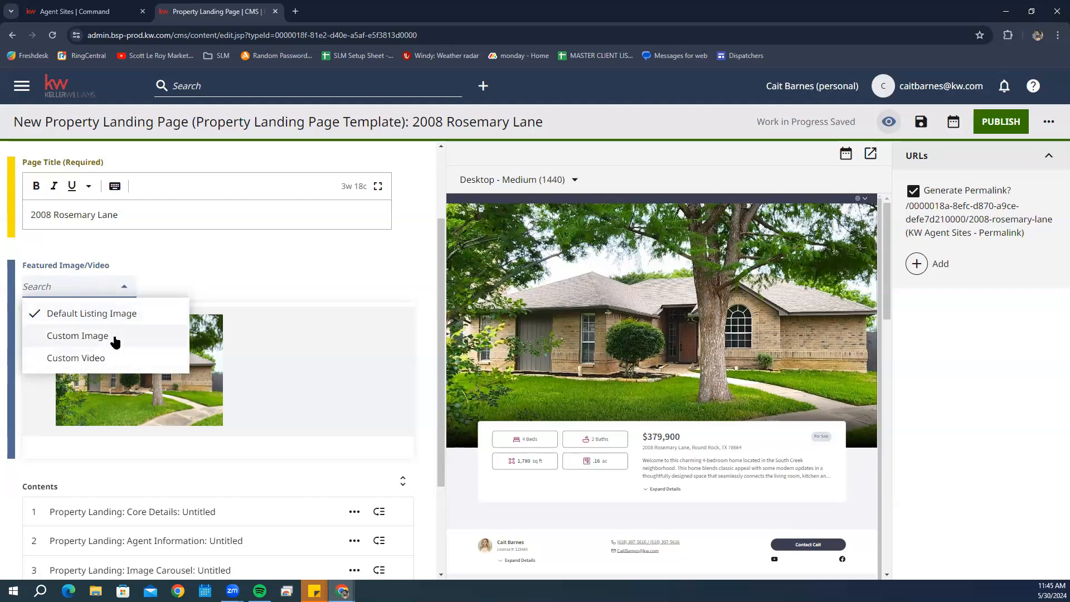
click(115, 340)
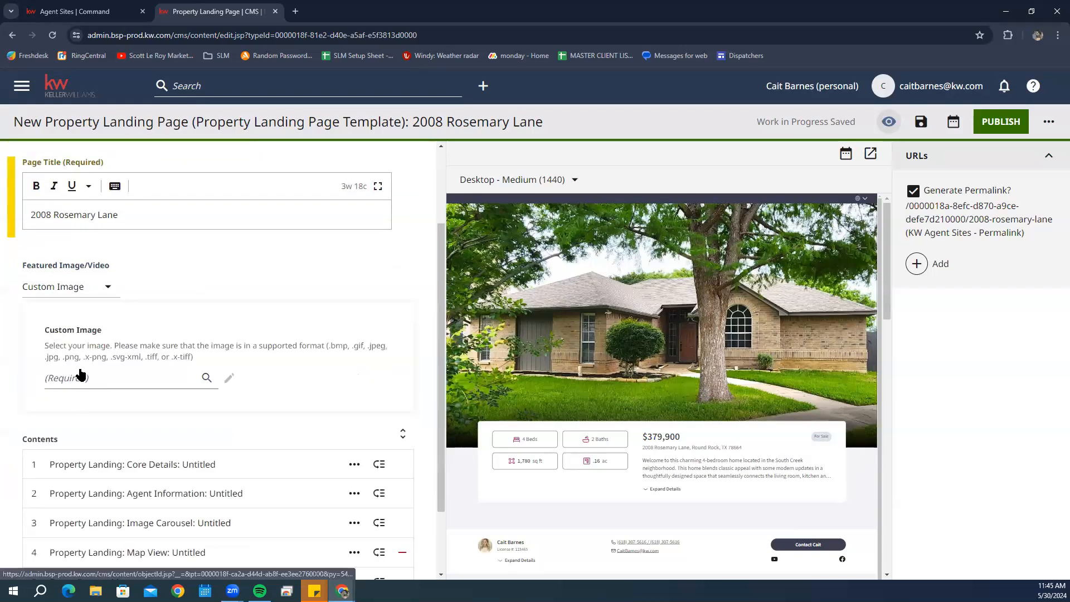
click(80, 376)
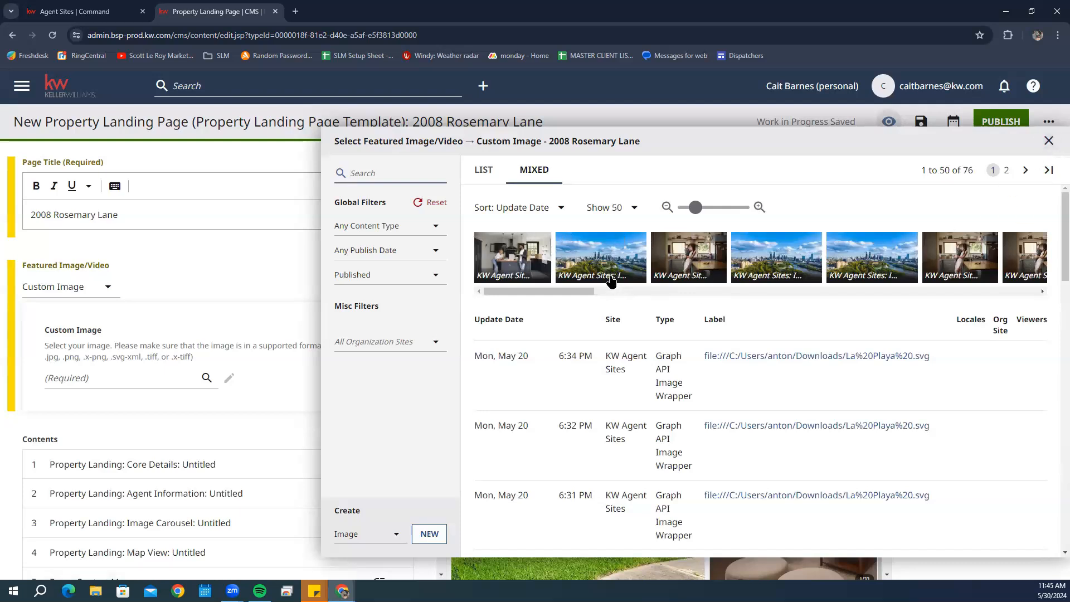
- Close the Select Featured Image/Video picker without choosing any image
click(1049, 140)
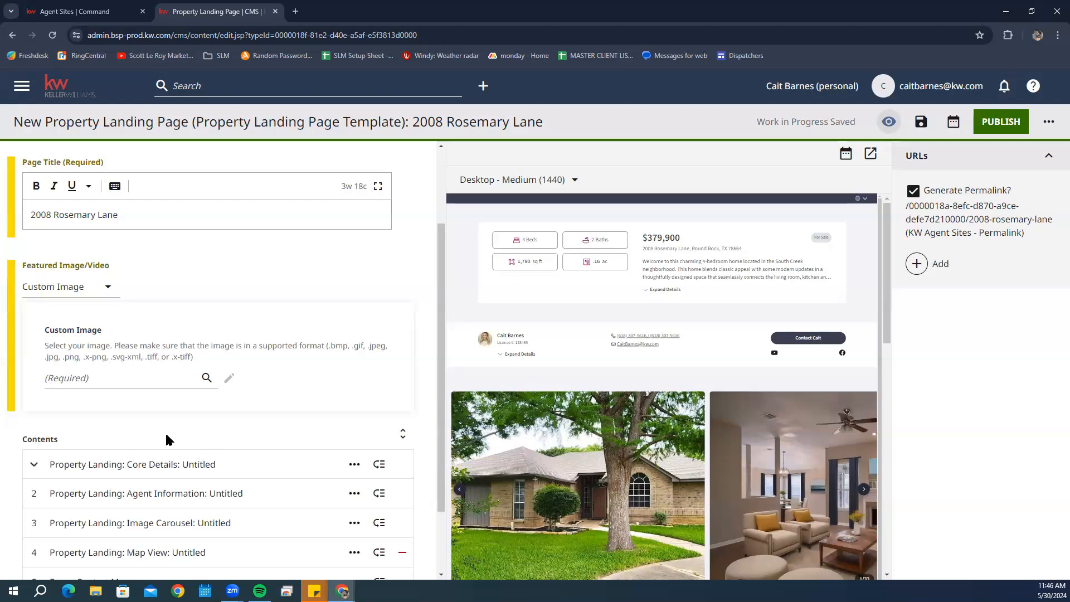
scroll(139, 435, down, 2)
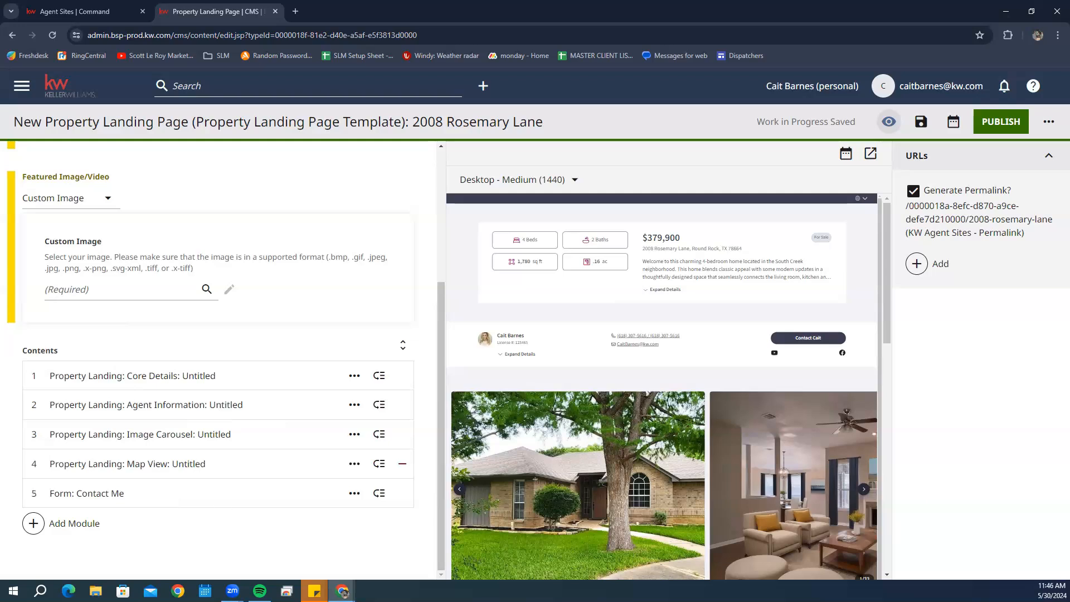
- Expand Core Details and set its property title to 'Check out these stats!'
click(187, 369)
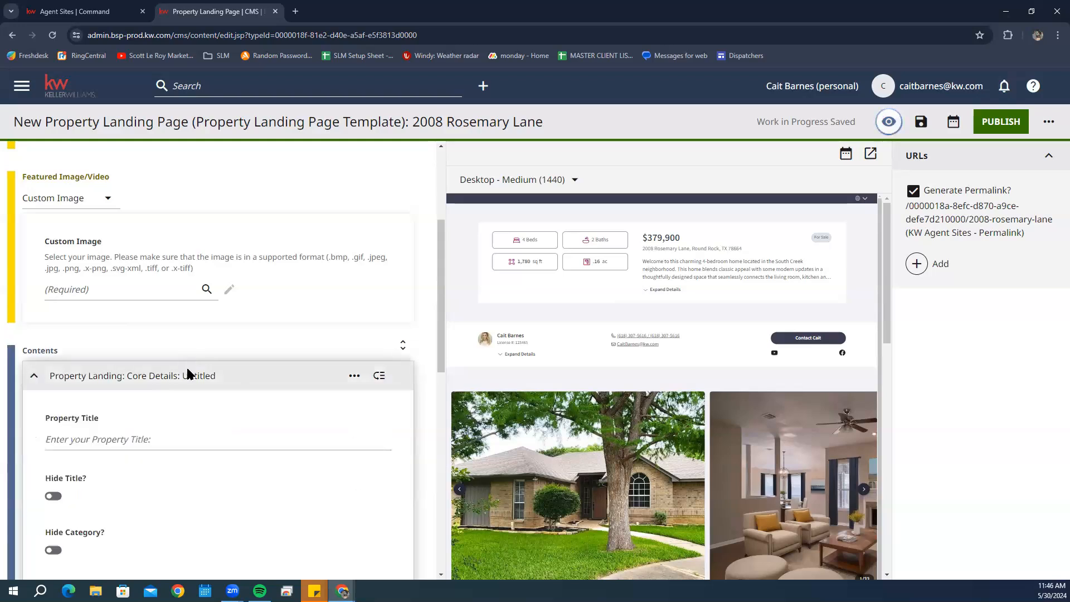
scroll(125, 292, down, 4)
scroll(168, 315, down, 4)
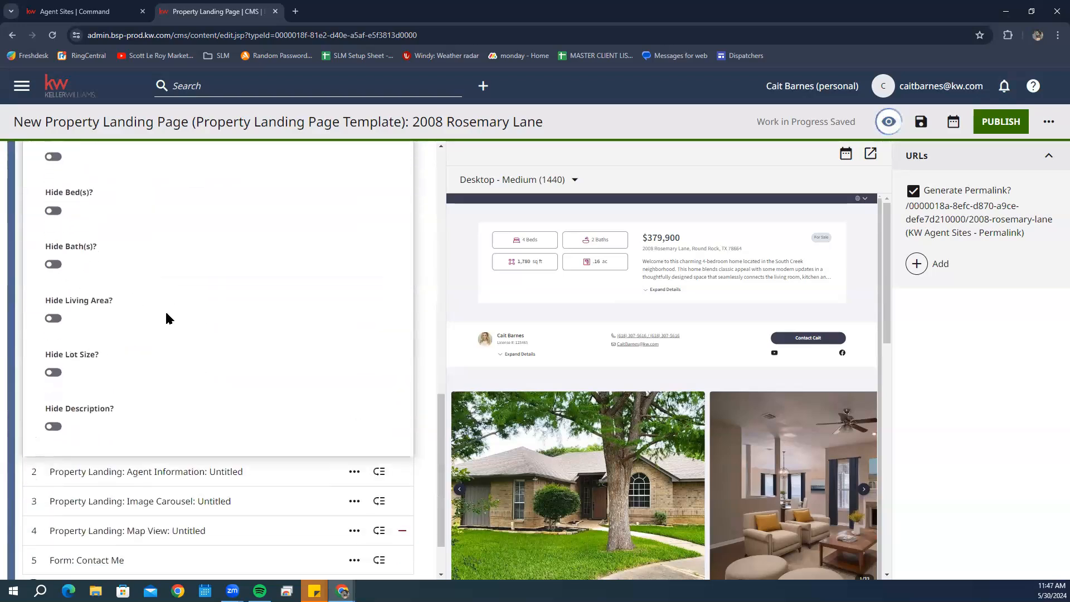
scroll(161, 315, up, 6)
click(131, 325)
text(Check o)
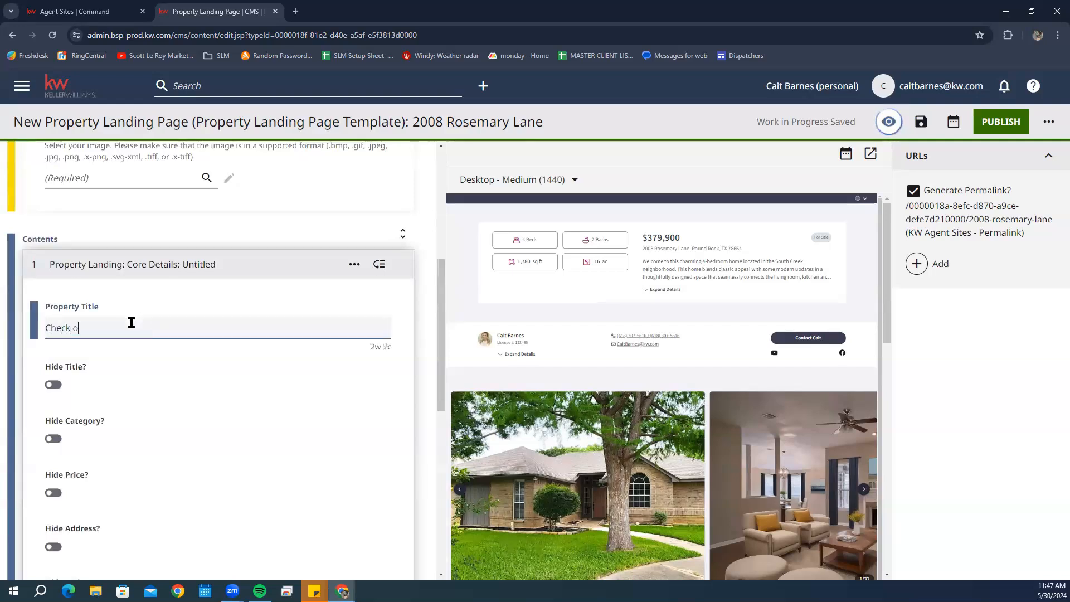
text(ut these stats!)
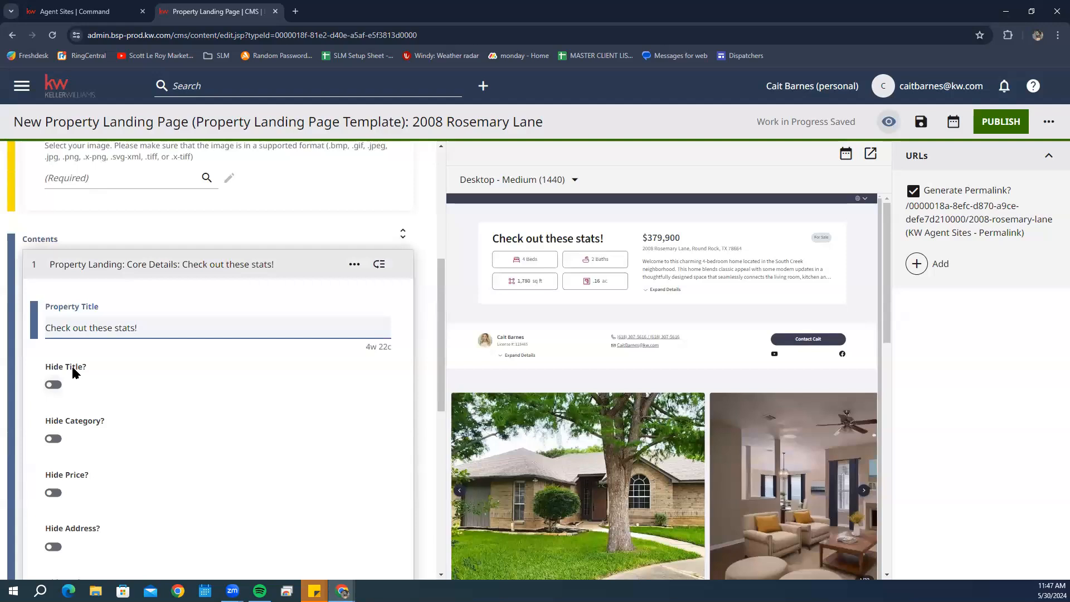
- Review the remaining Core Details Hide toggles, then collapse the module
scroll(78, 384, down, 2)
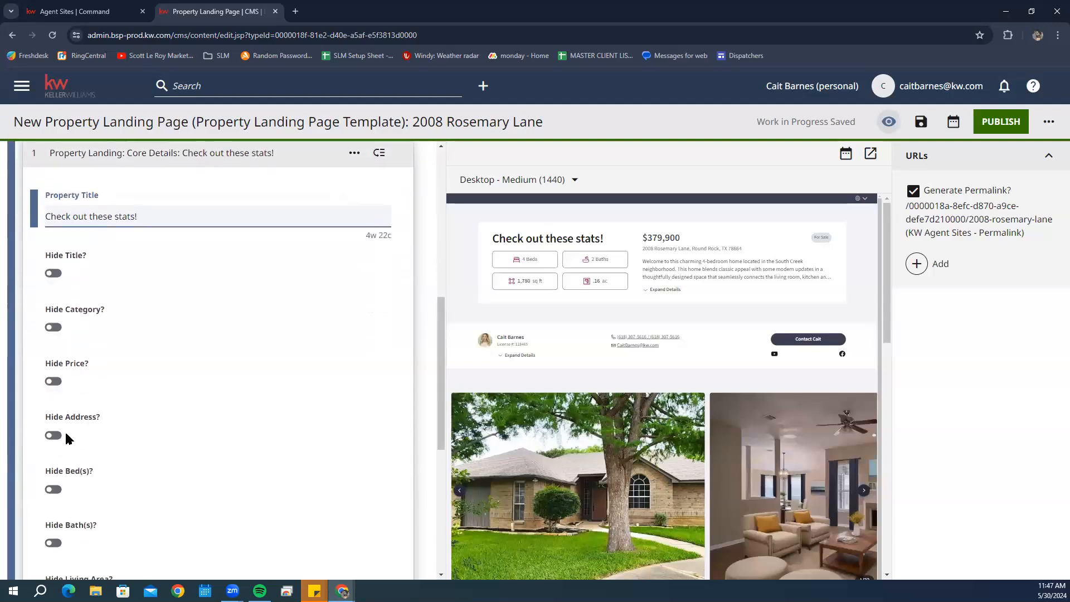
scroll(73, 427, down, 2)
scroll(76, 420, down, 3)
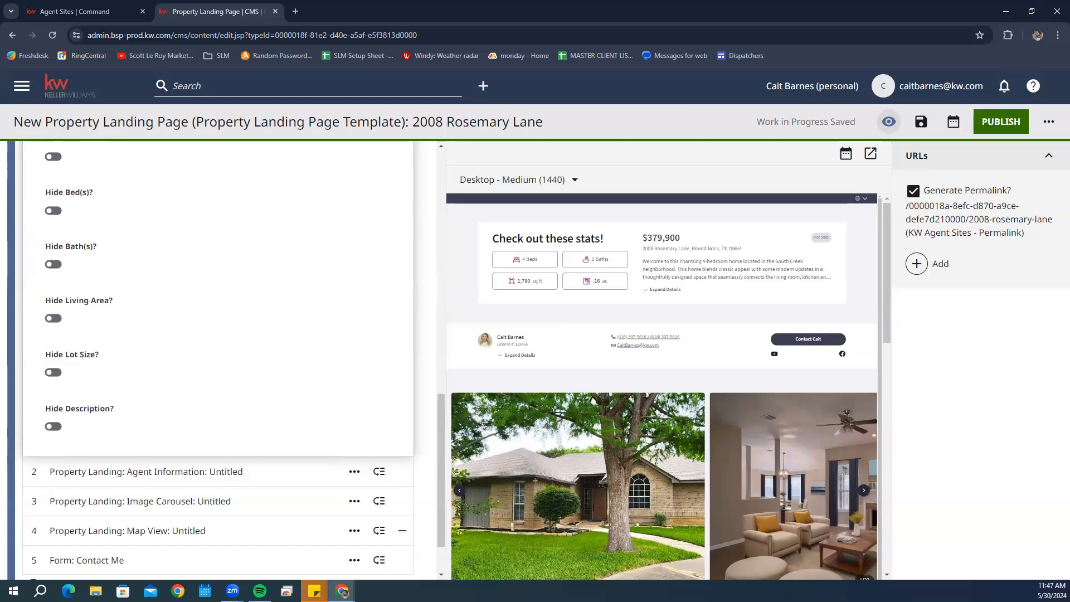
scroll(188, 234, up, 5)
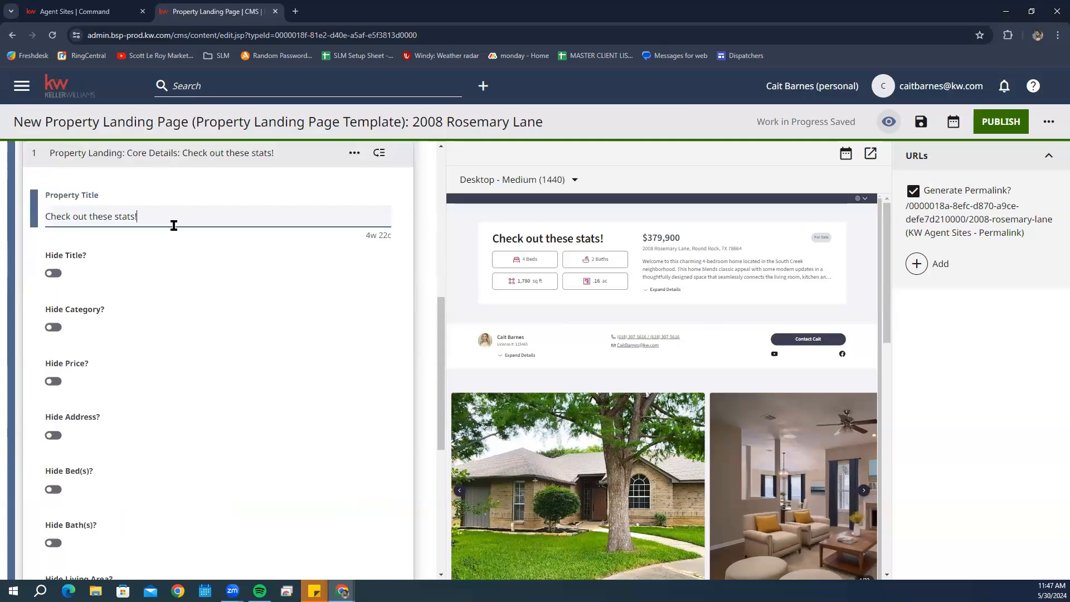
click(282, 155)
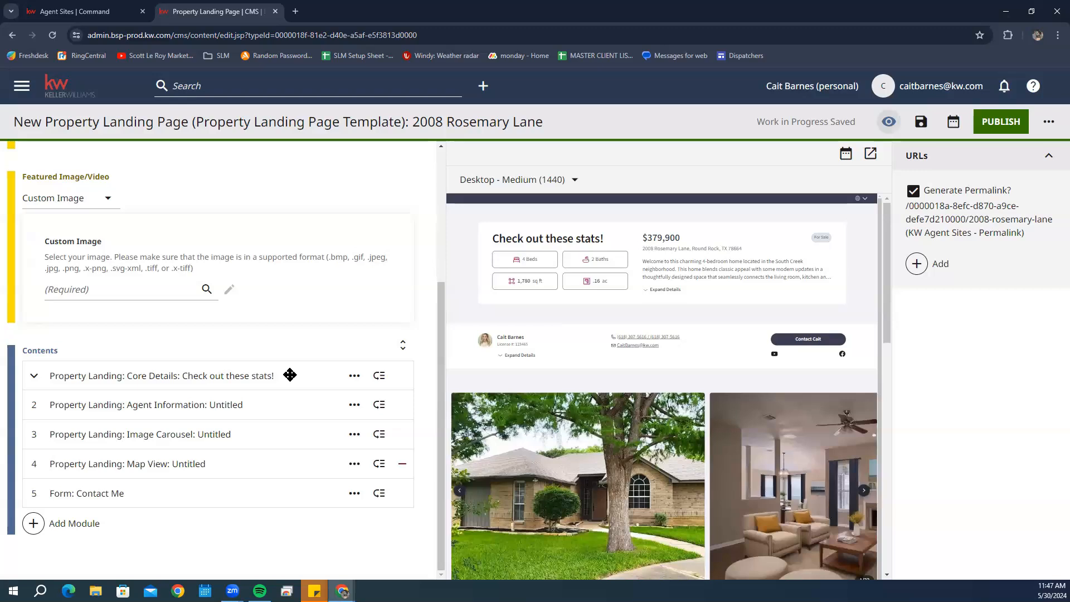
- Move Agent Information above Core Details and Image Carousel to the top, then expand Map View
click(222, 406)
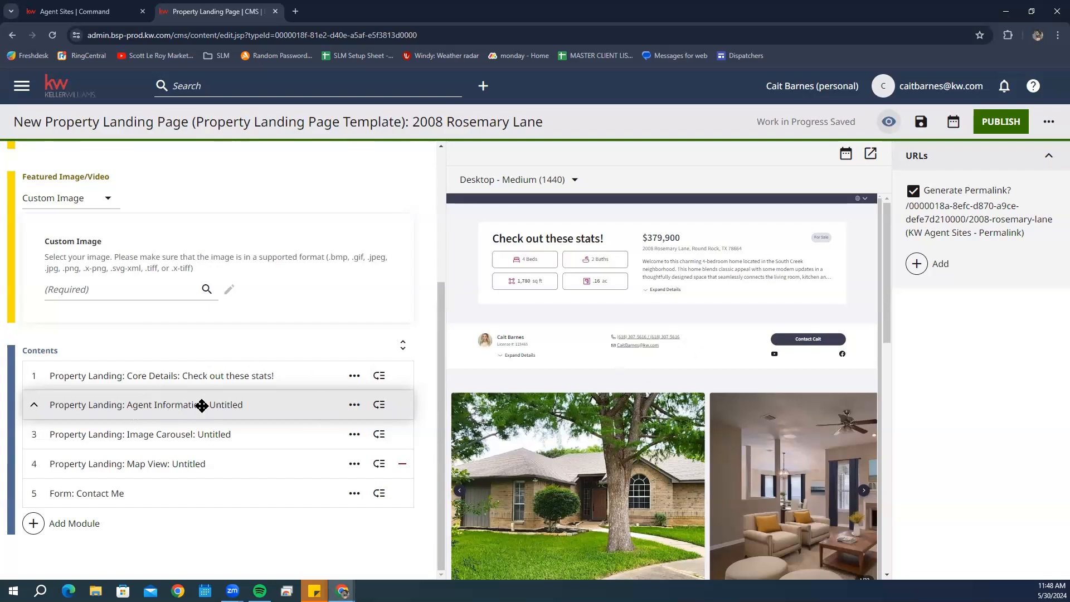
drag(202, 404, 201, 380)
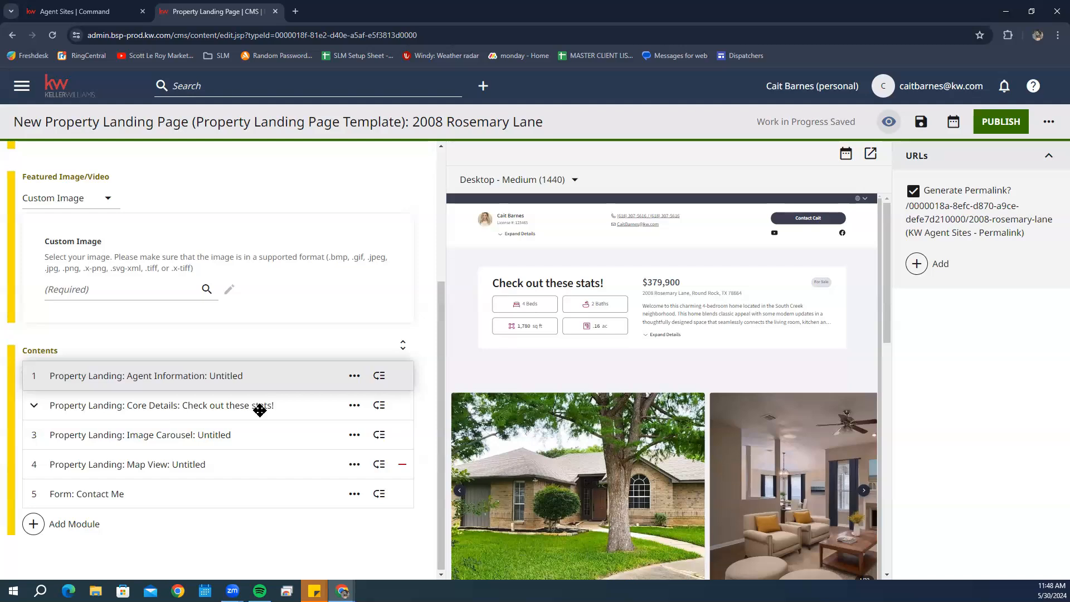
click(238, 440)
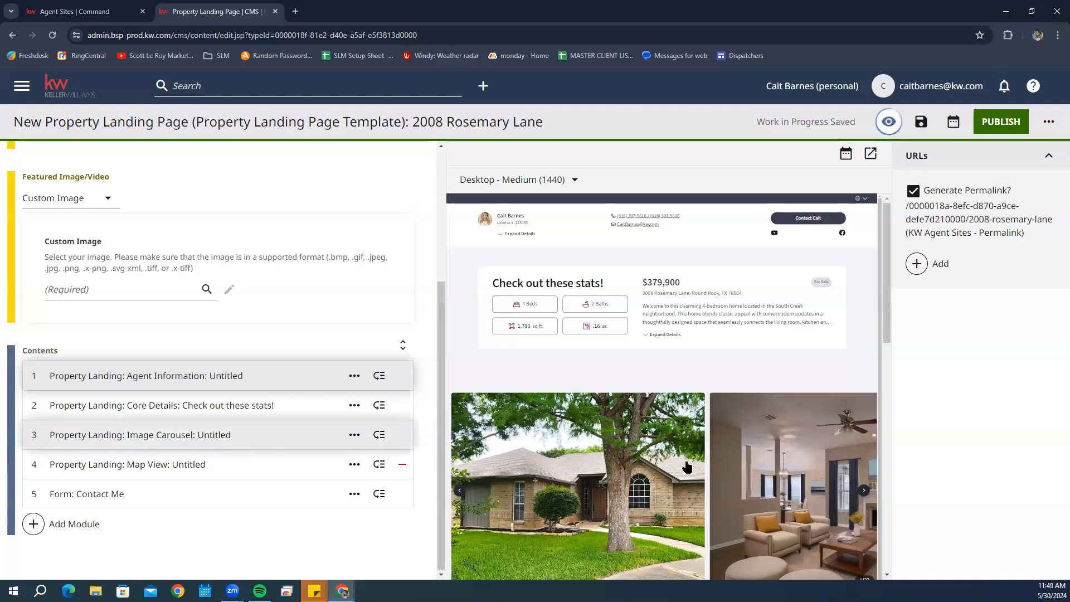
drag(230, 379, 229, 373)
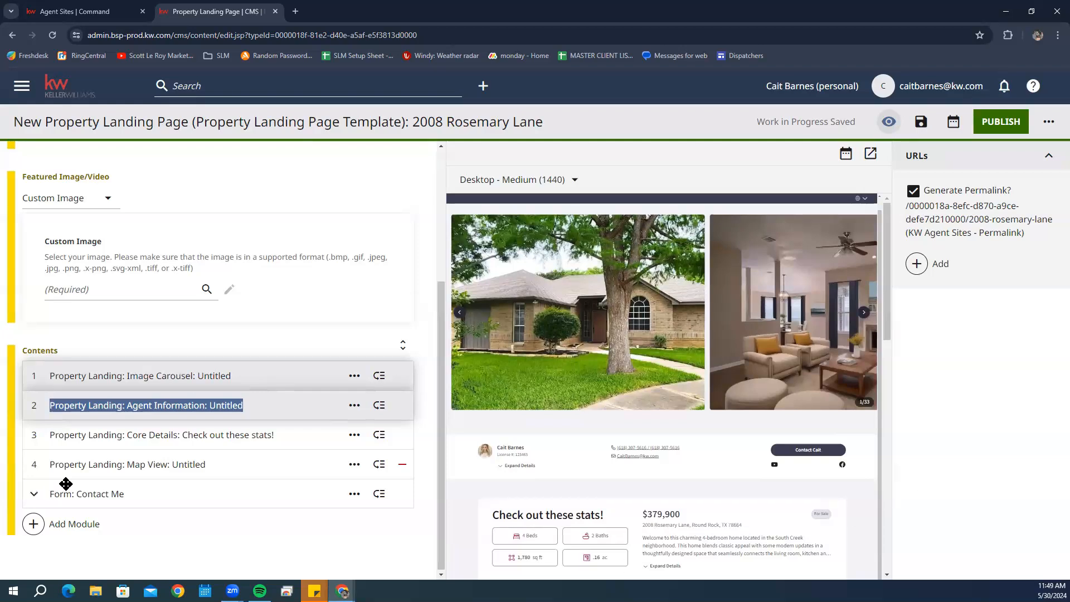
click(101, 469)
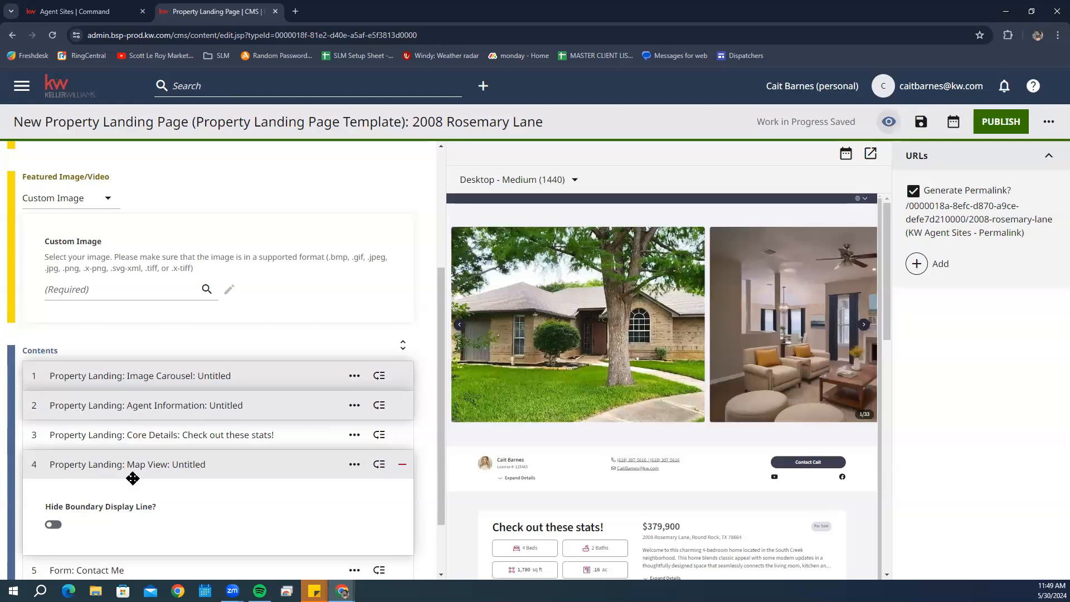
- Check the Location map in the preview and collapse the Map View module
scroll(134, 479, down, 1)
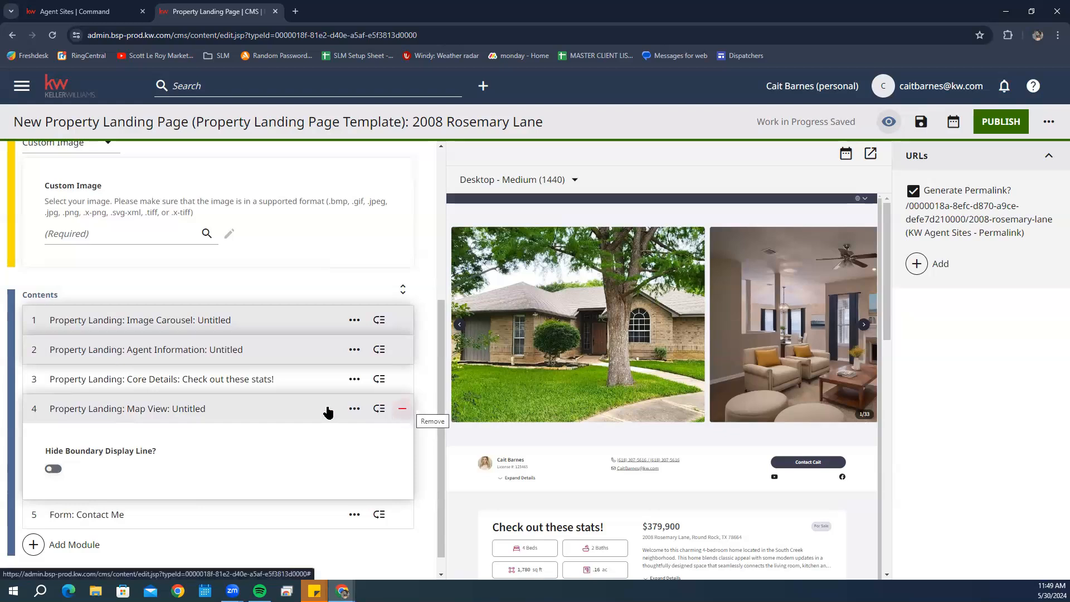
scroll(636, 420, down, 1)
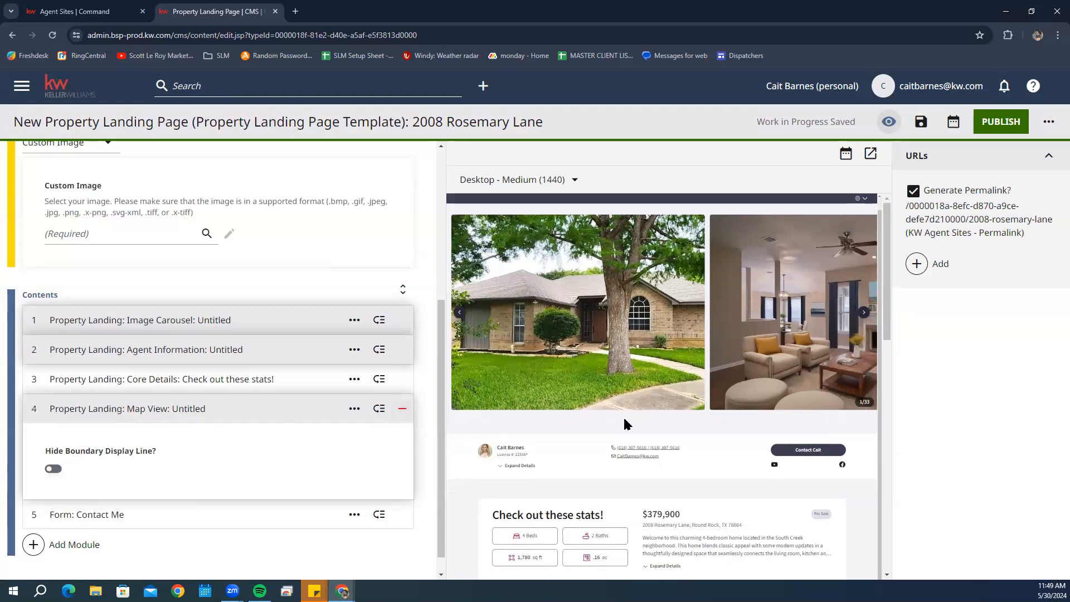
scroll(624, 419, down, 5)
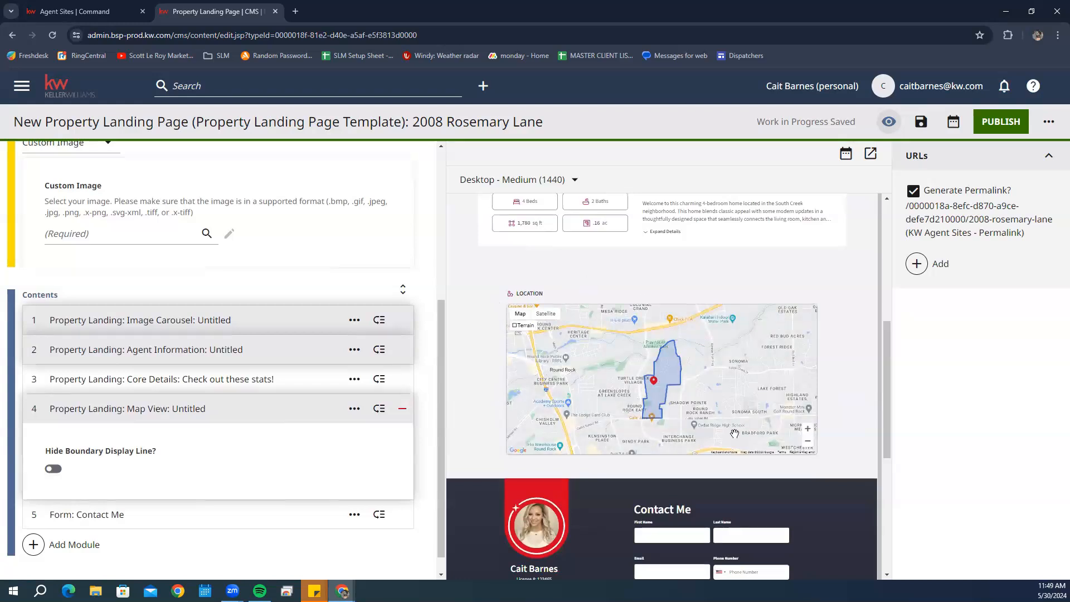
click(118, 415)
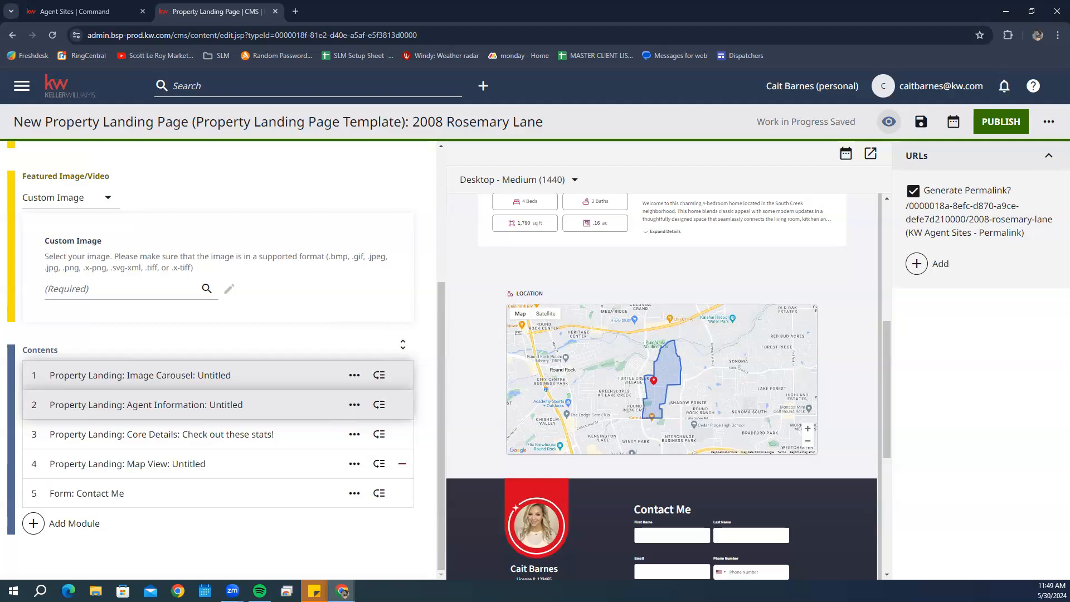
- Add a Custom Content Block headed 'Floorplan and layout' reading 'This home blends classic appeal with a modern twist.'
click(63, 525)
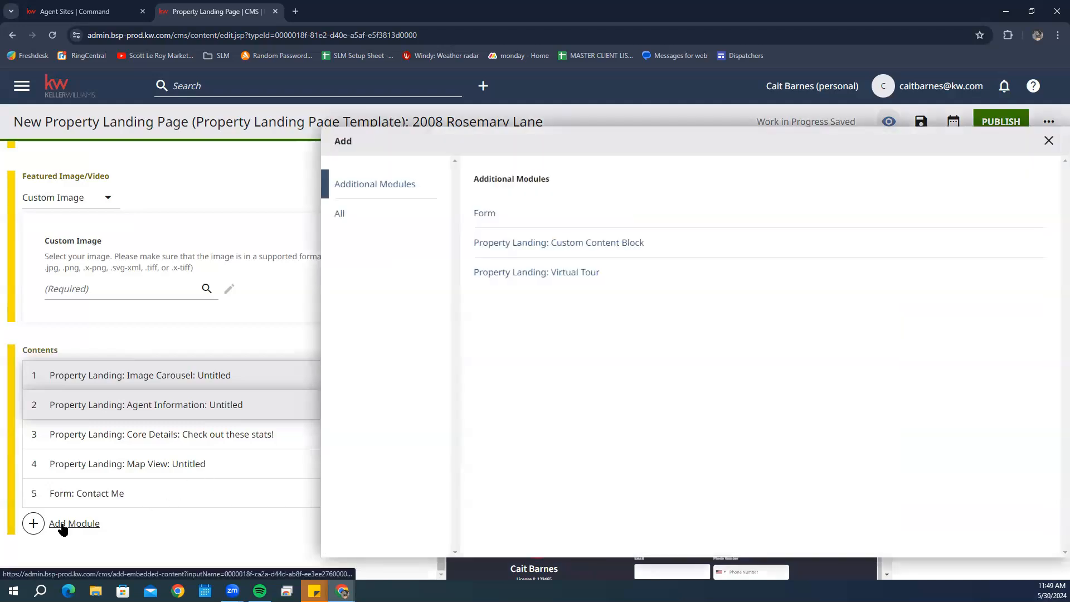
click(567, 244)
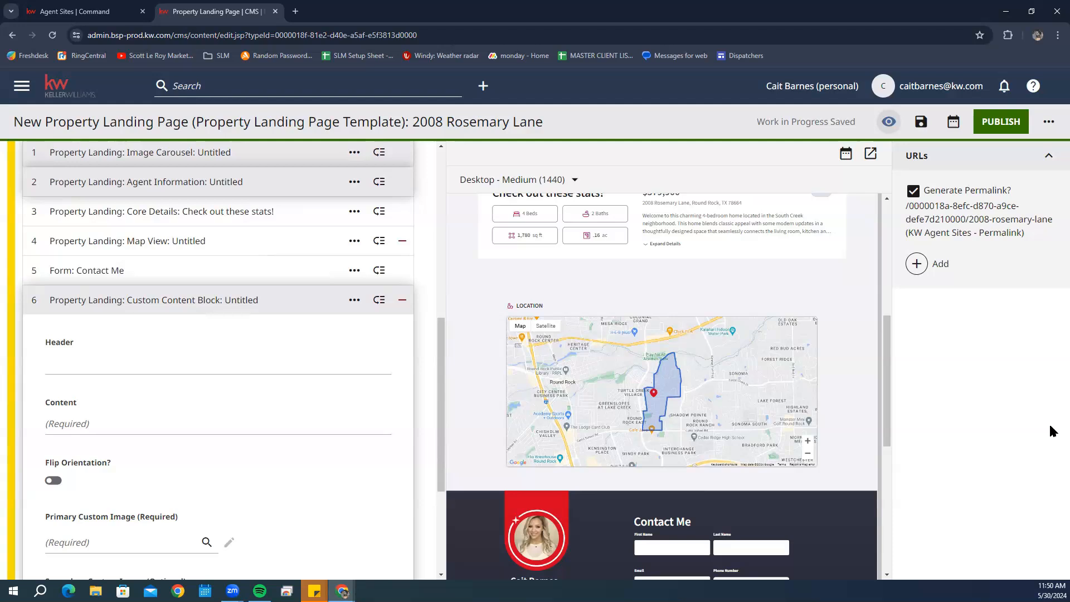
click(104, 371)
click(108, 368)
text(Floorplan)
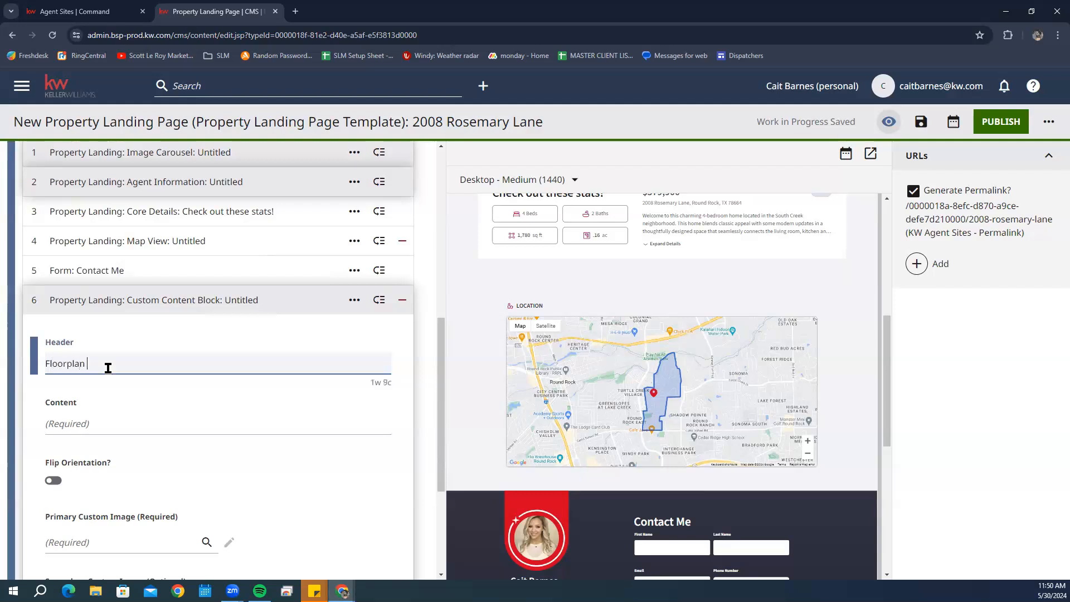
text( and layout)
click(109, 418)
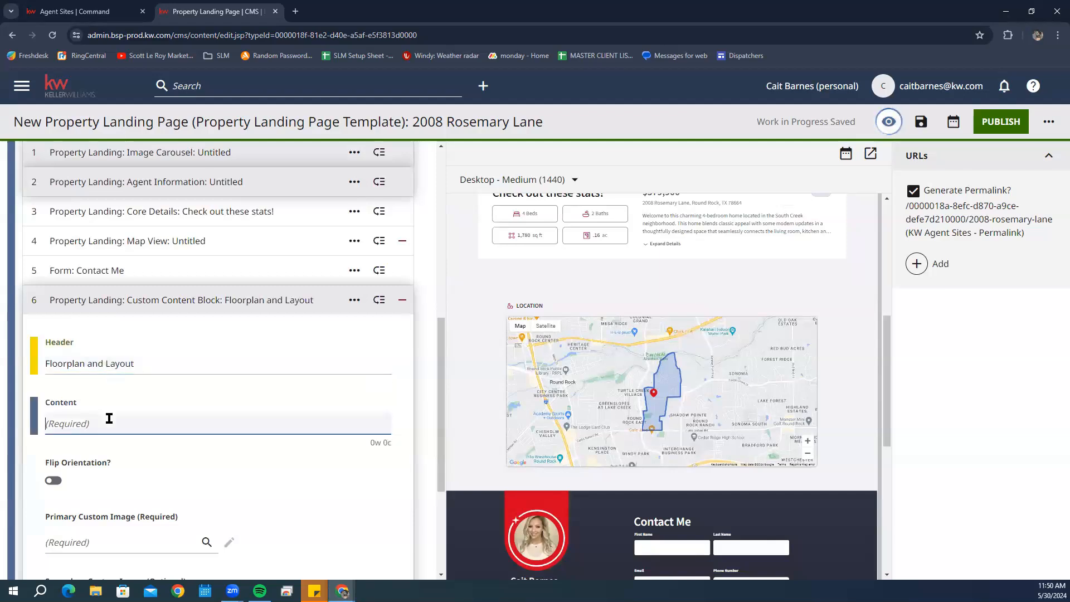
text(This hom)
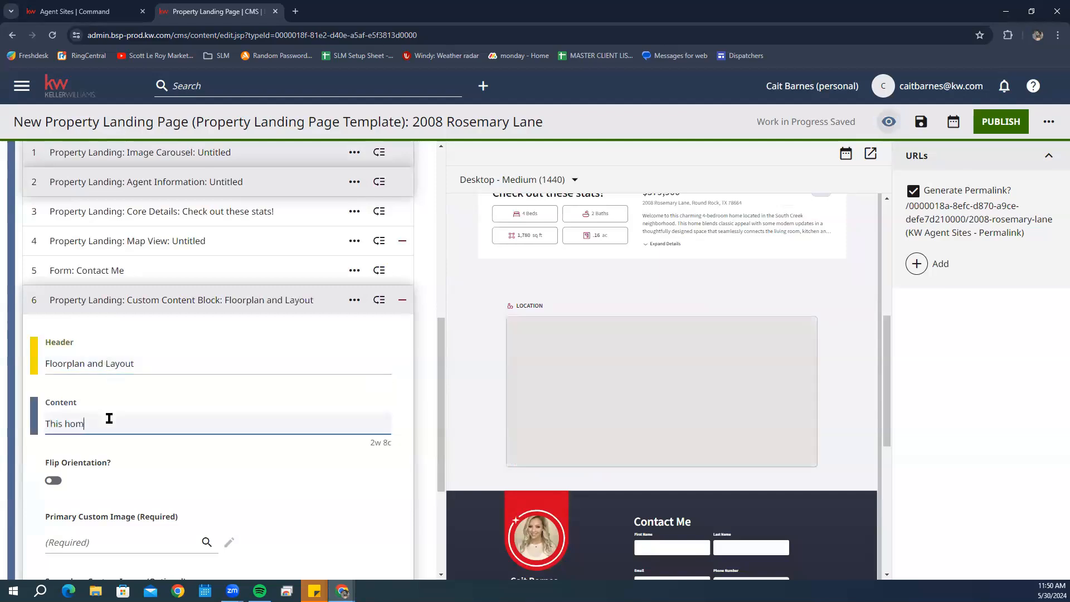
text(e blends class)
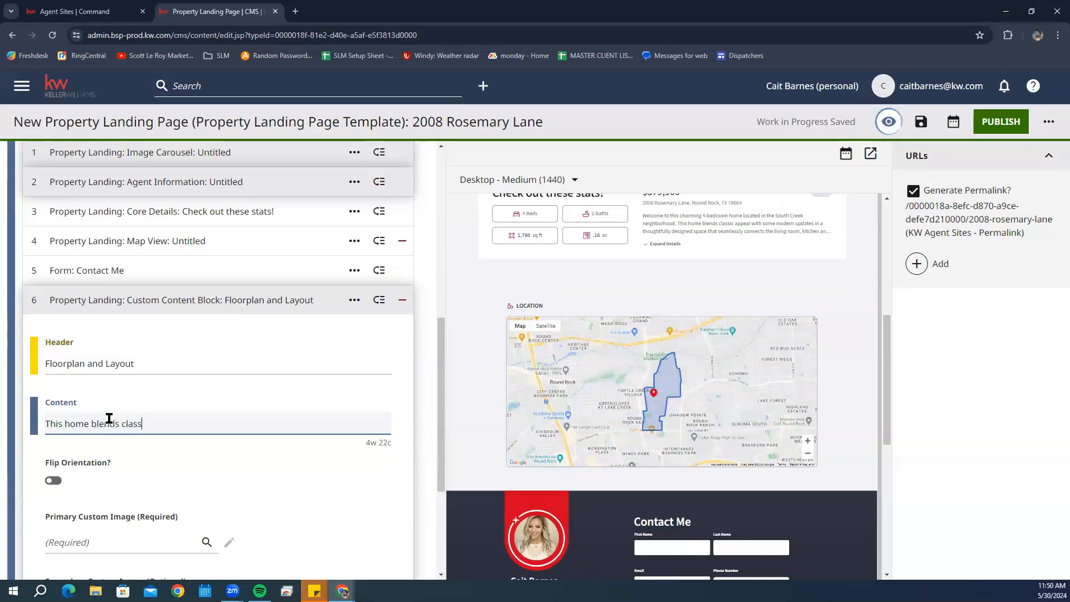
text(ic appeal with a modern)
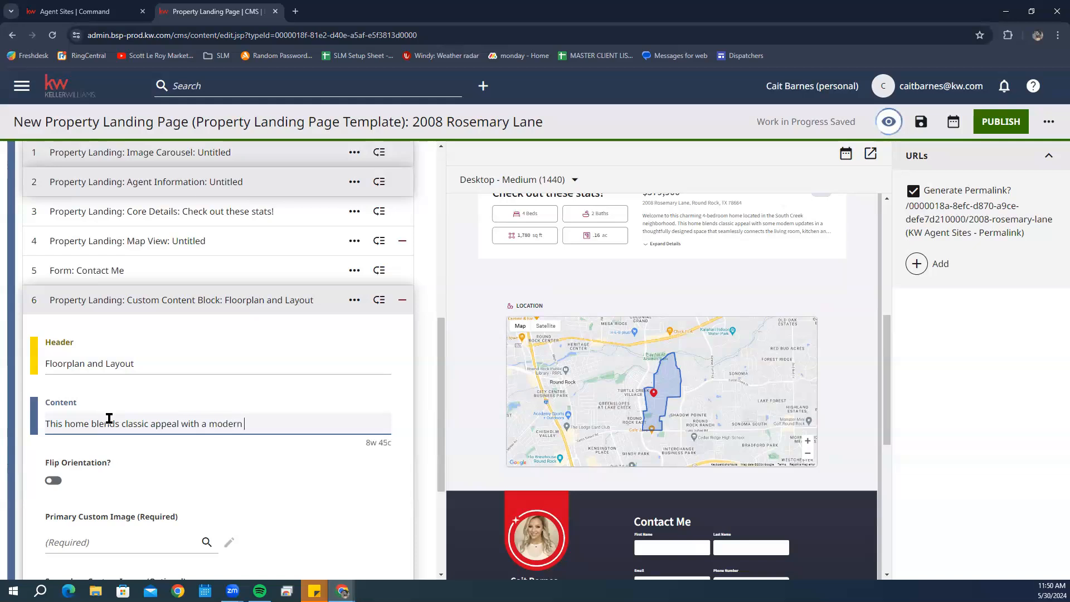
text(ist.)
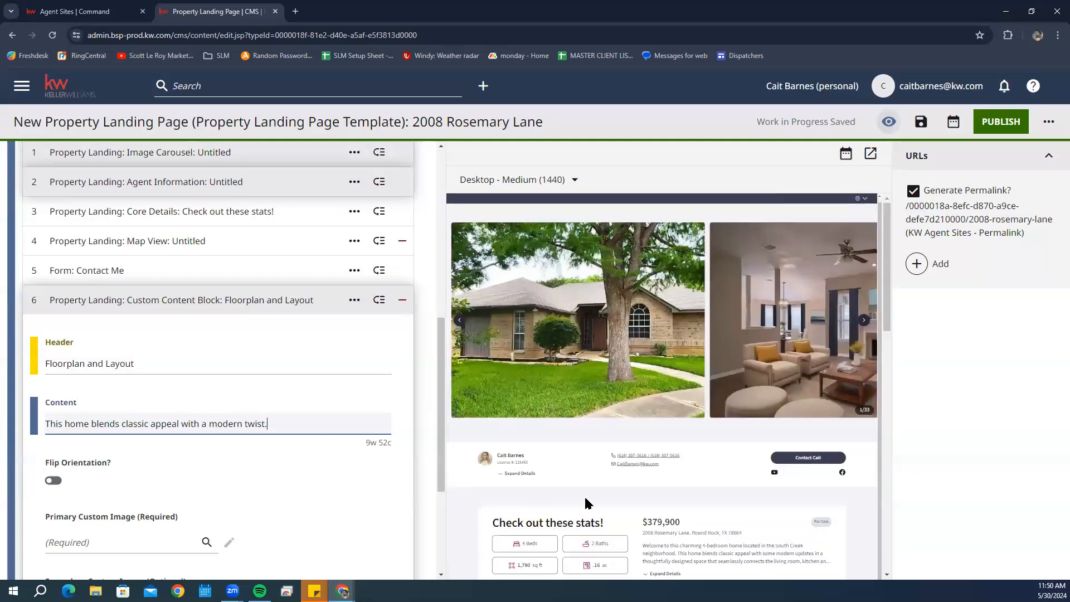
scroll(807, 448, down, 15)
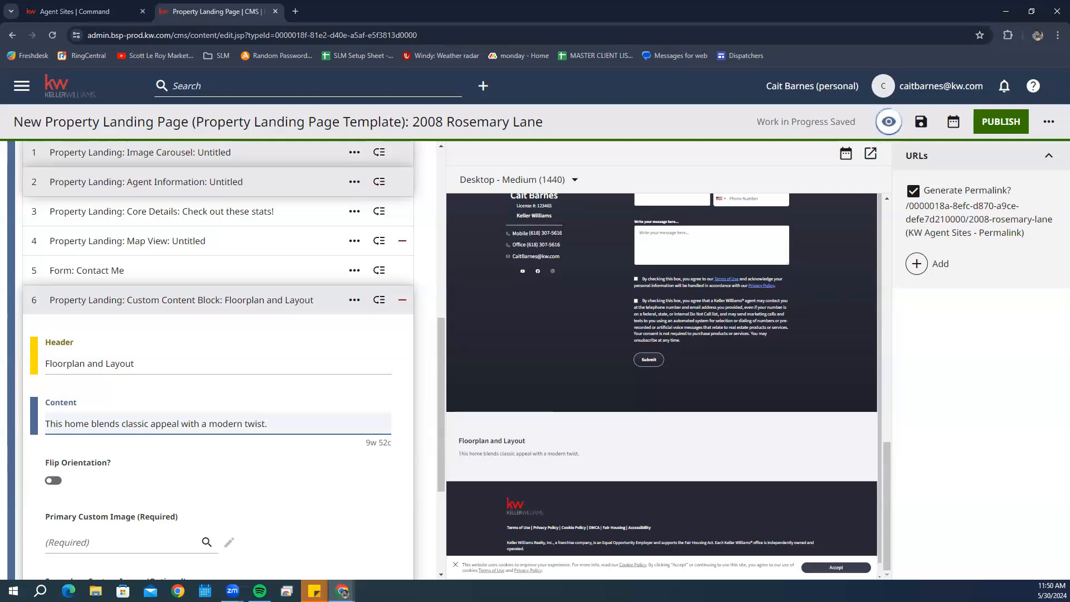
scroll(249, 385, down, 3)
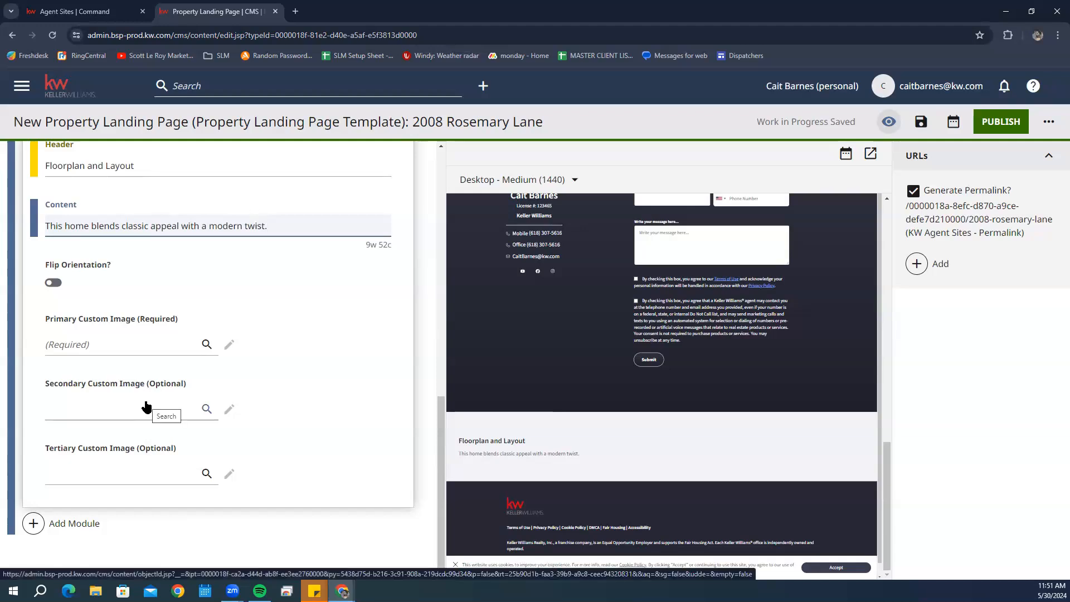
- Set the city skyline photo as the Floorplan and Layout block's Primary Custom Image
click(121, 347)
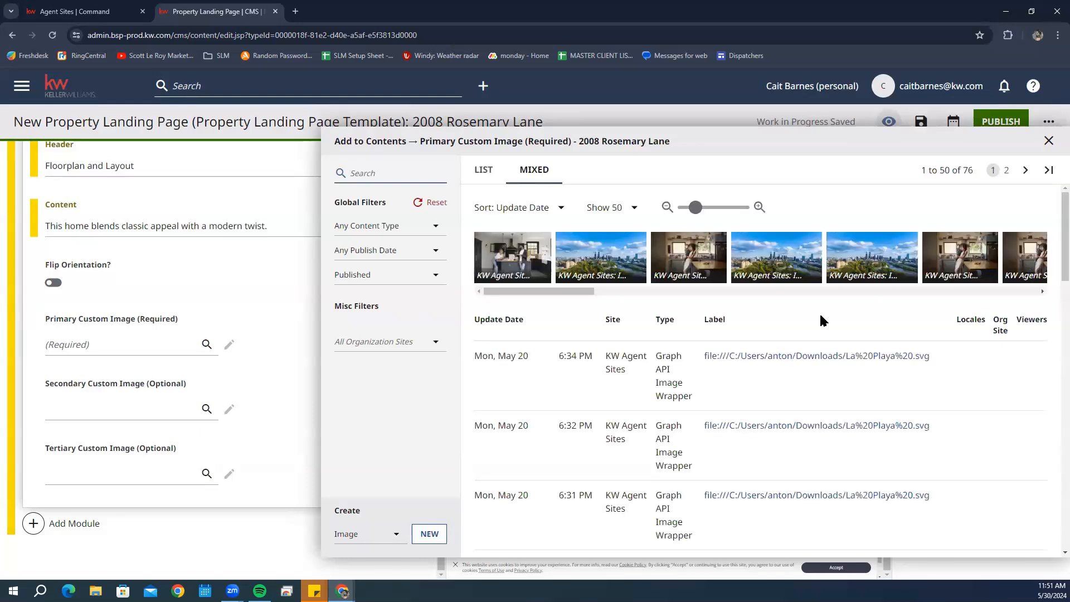
click(600, 256)
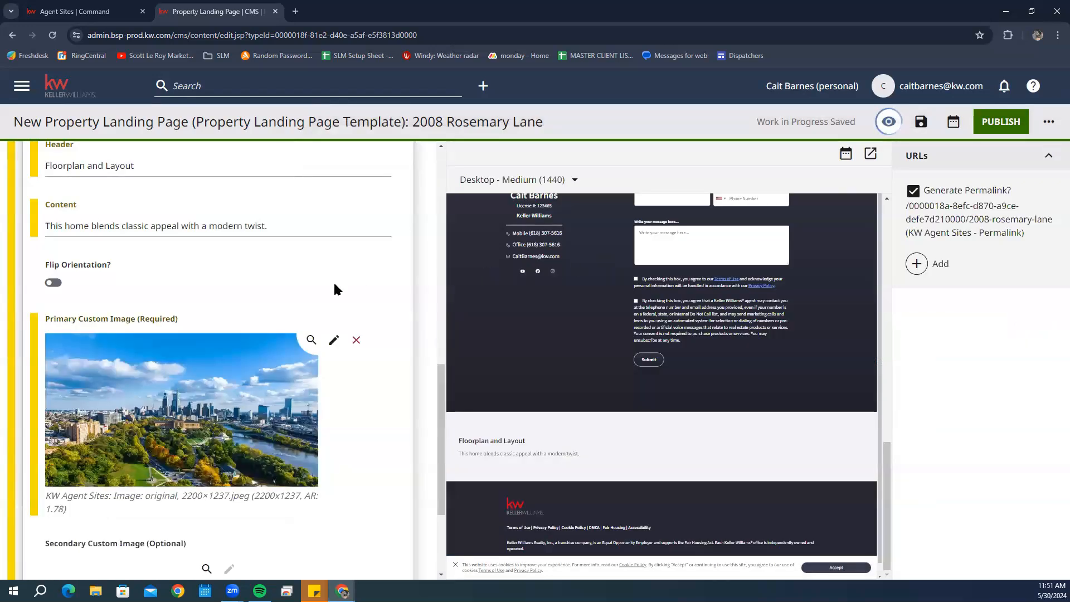
scroll(334, 280, down, 3)
scroll(334, 284, down, 1)
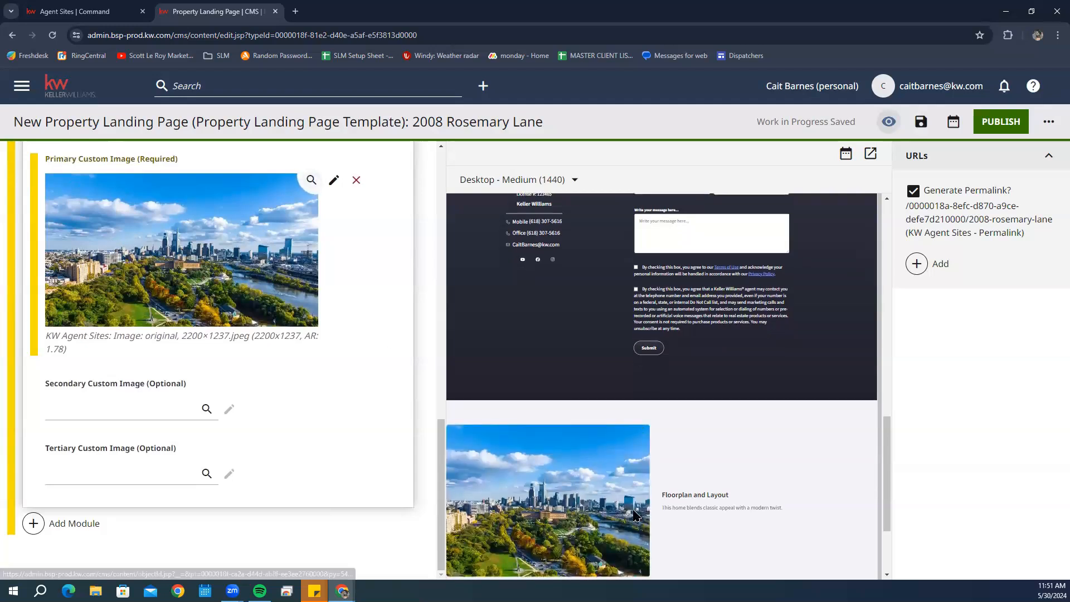
scroll(589, 473, down, 2)
- Insert the kitchen photo as the Secondary Custom Image beside the skyline
click(118, 409)
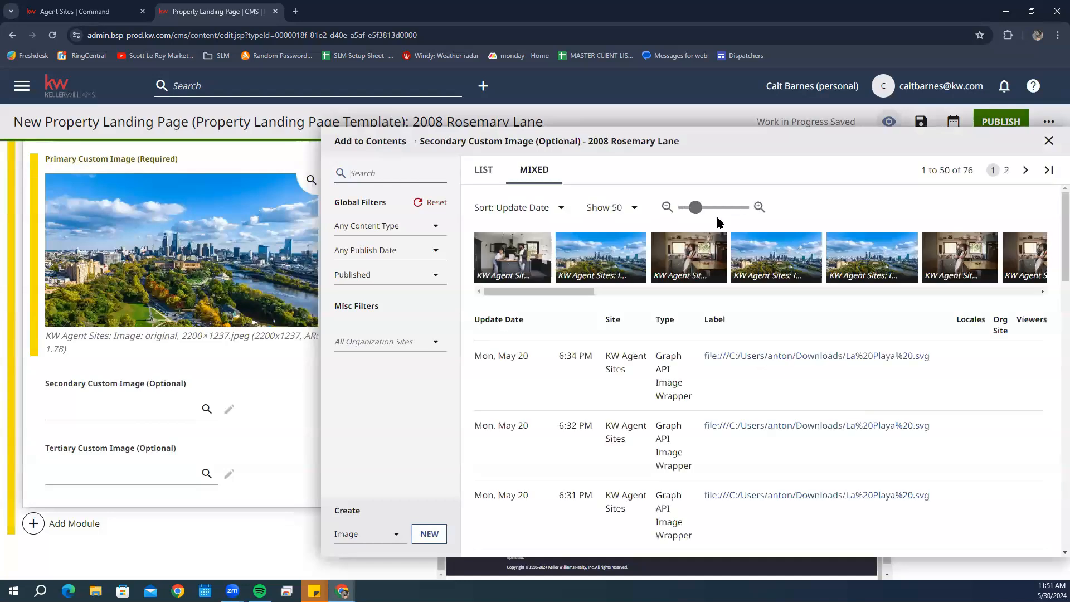
click(717, 258)
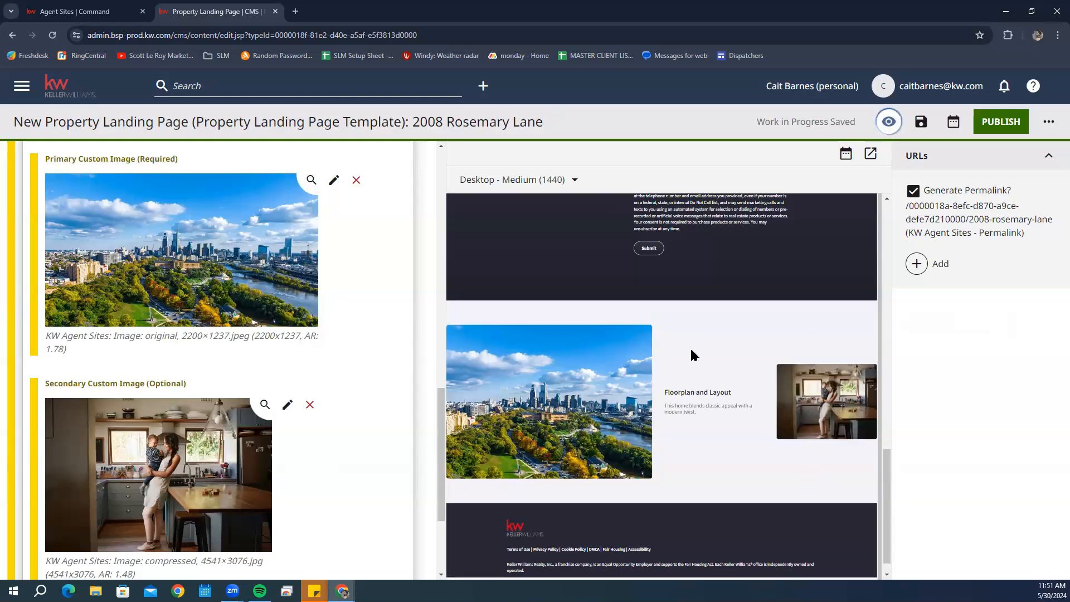
scroll(334, 435, down, 3)
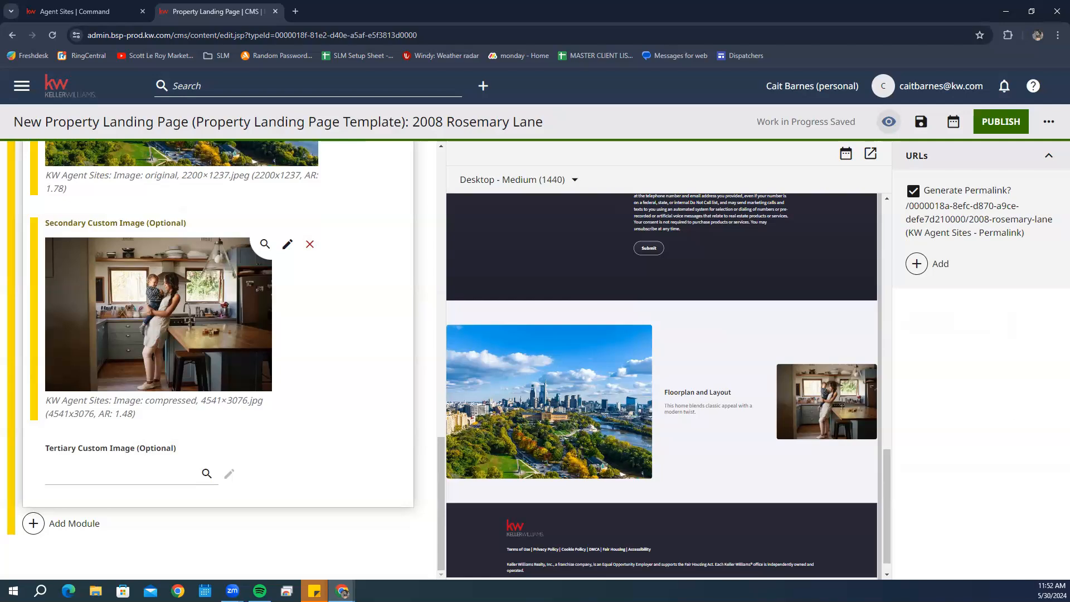
scroll(429, 409, up, 7)
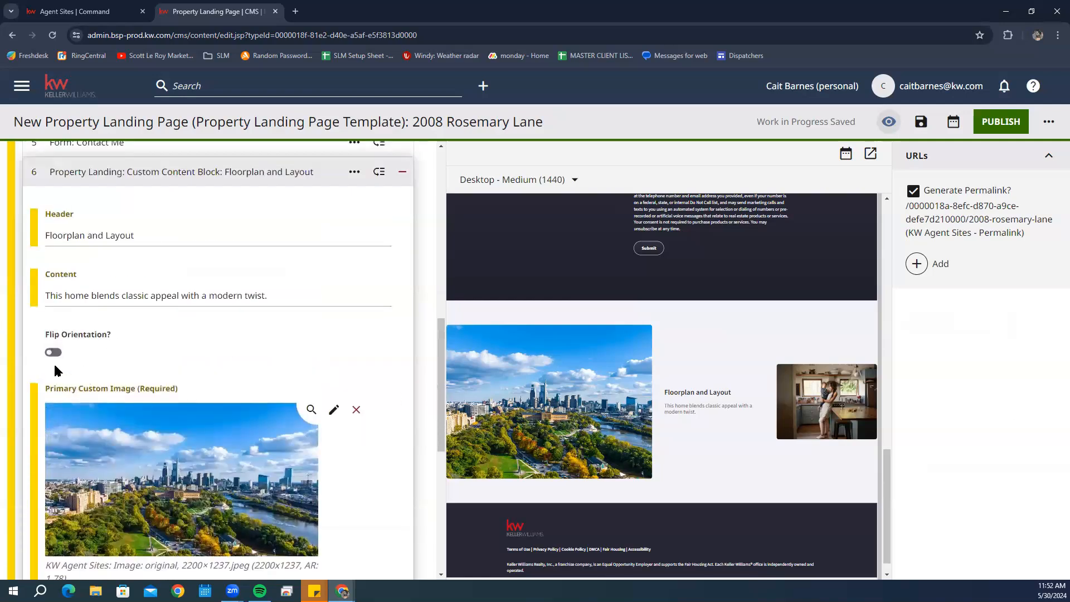
- Turn on Flip Orientation so the kitchen photo sits left of the text and the skyline right
click(54, 353)
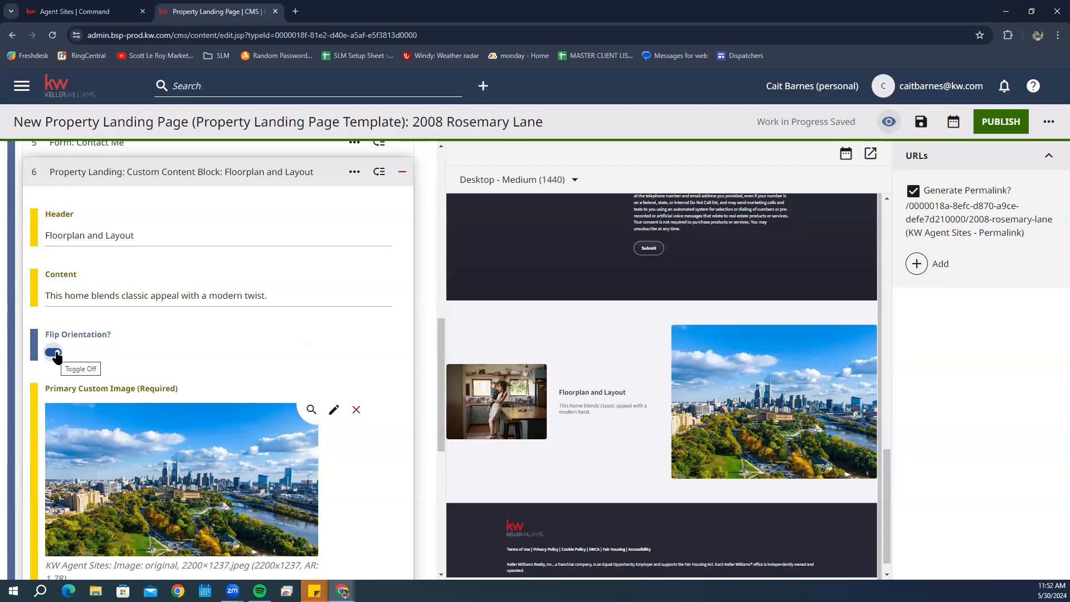
scroll(104, 380, down, 7)
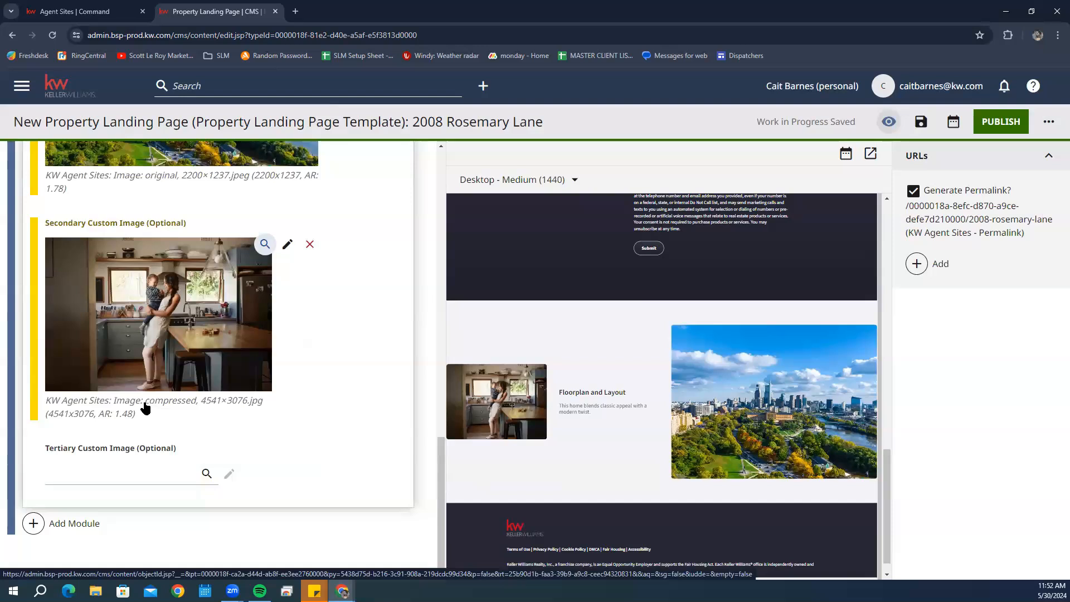
scroll(146, 409, up, 1)
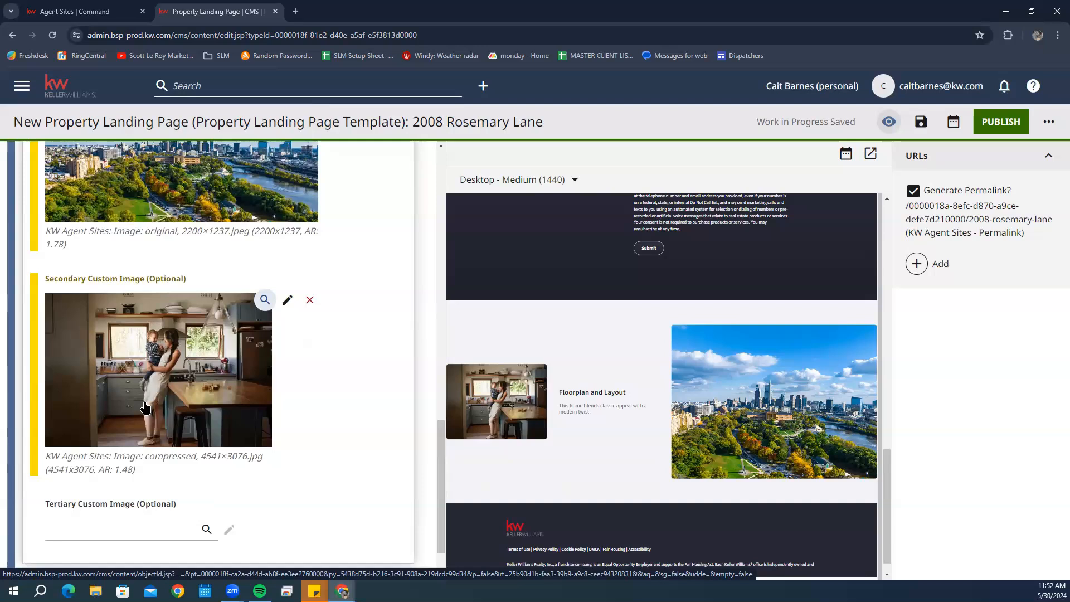
scroll(237, 421, down, 1)
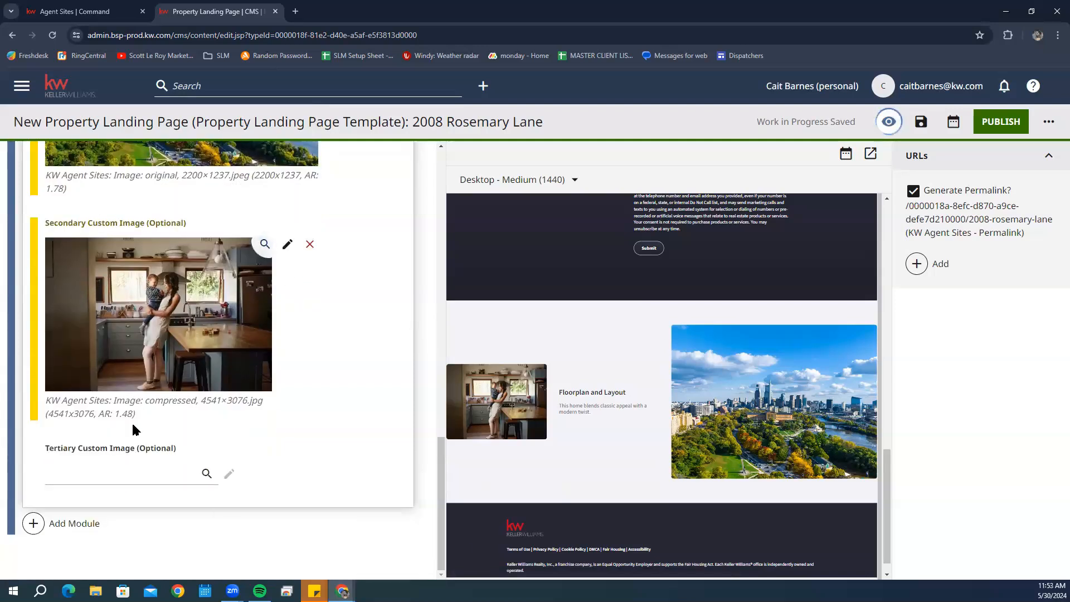
click(73, 524)
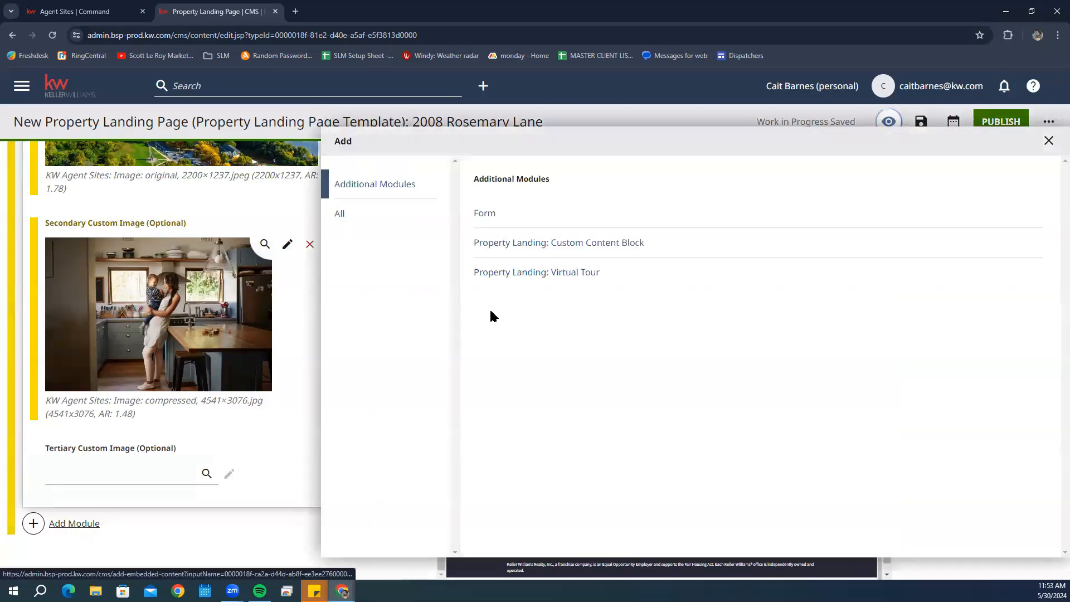
click(510, 273)
scroll(386, 350, down, 2)
scroll(334, 404, up, 1)
scroll(280, 492, down, 1)
click(165, 479)
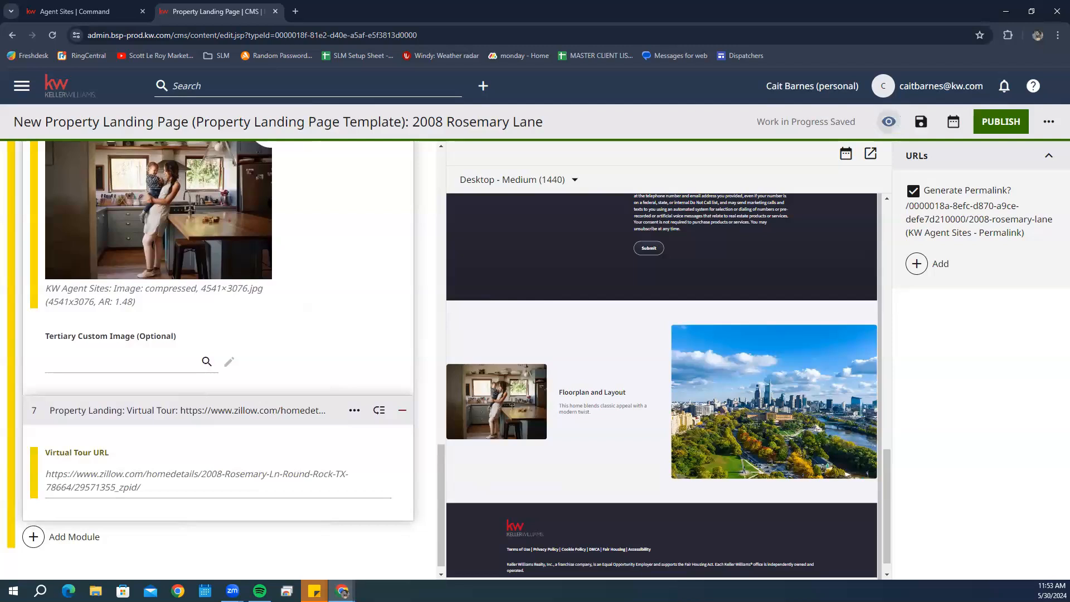
click(68, 485)
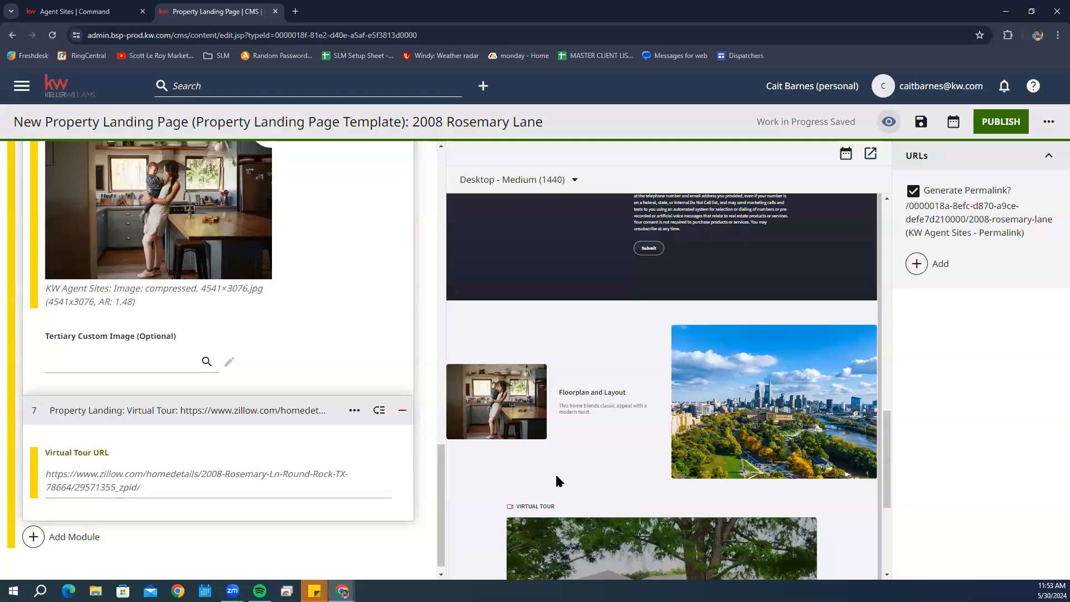
- Test the Virtual Tour's Start Tour link in the preview, then close the Zillow tab
scroll(557, 477, down, 3)
scroll(535, 505, down, 2)
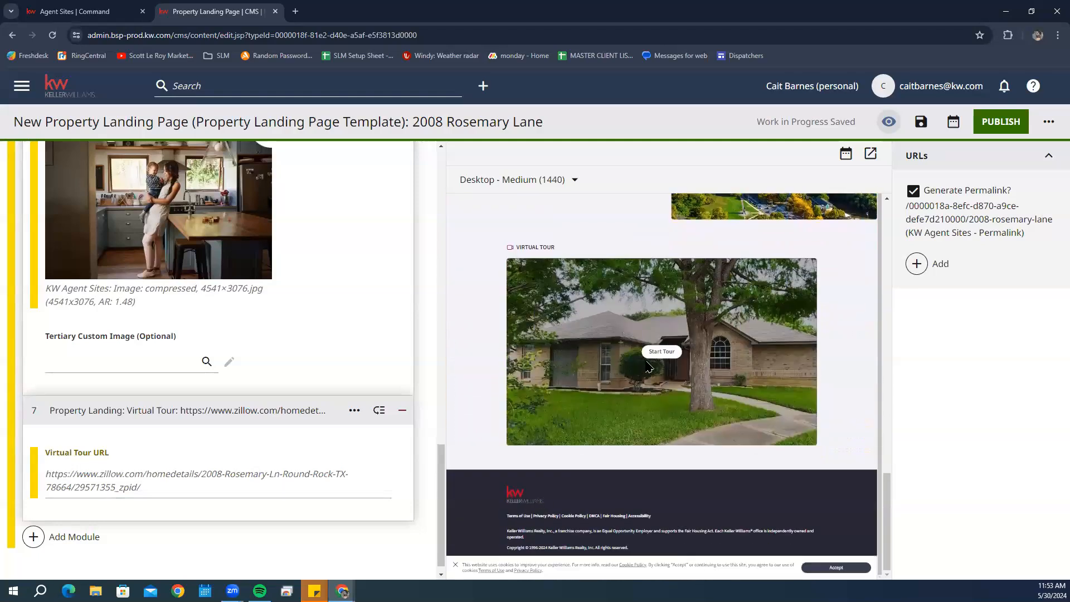
click(674, 354)
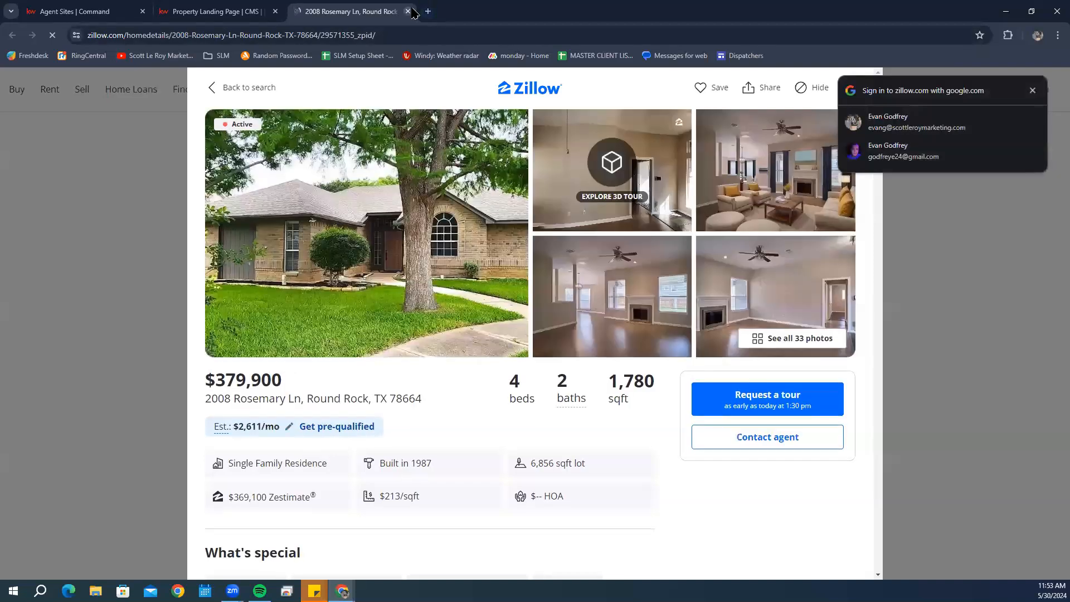
click(408, 11)
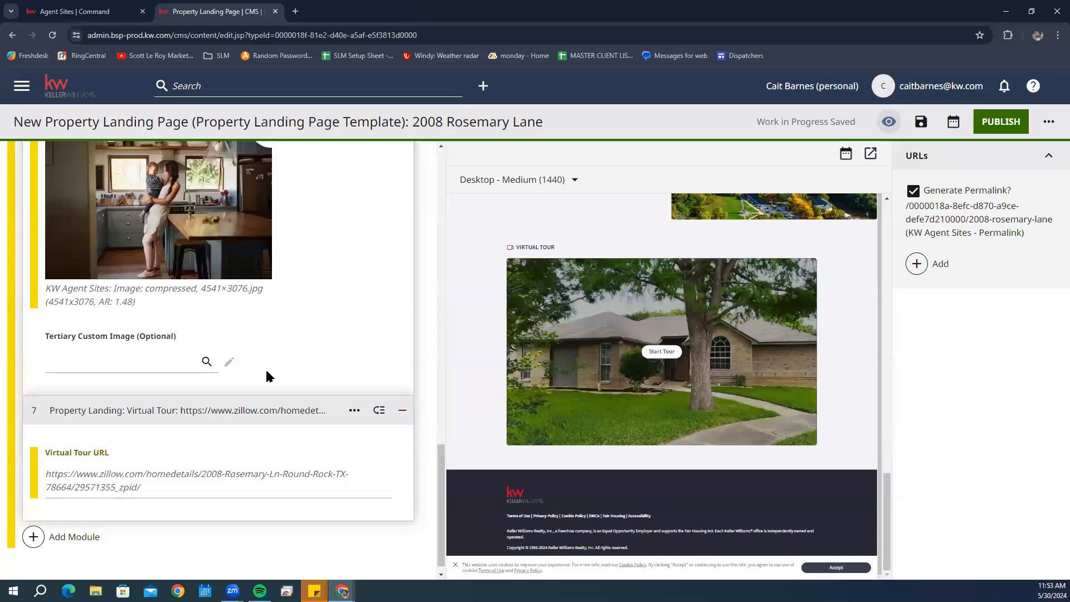
click(126, 490)
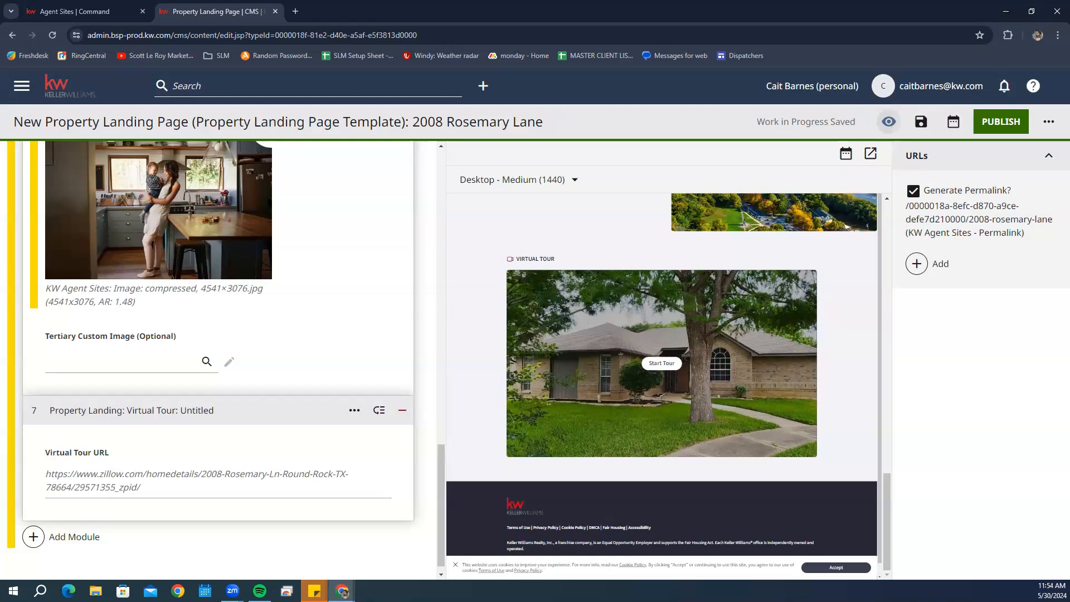
scroll(334, 432, up, 15)
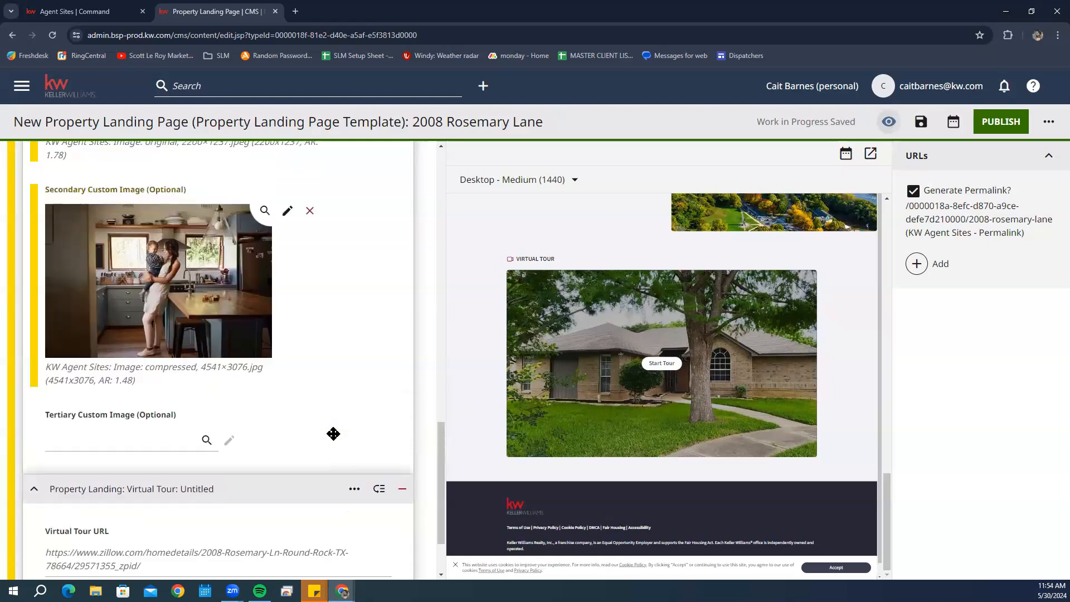
scroll(660, 384, up, 4)
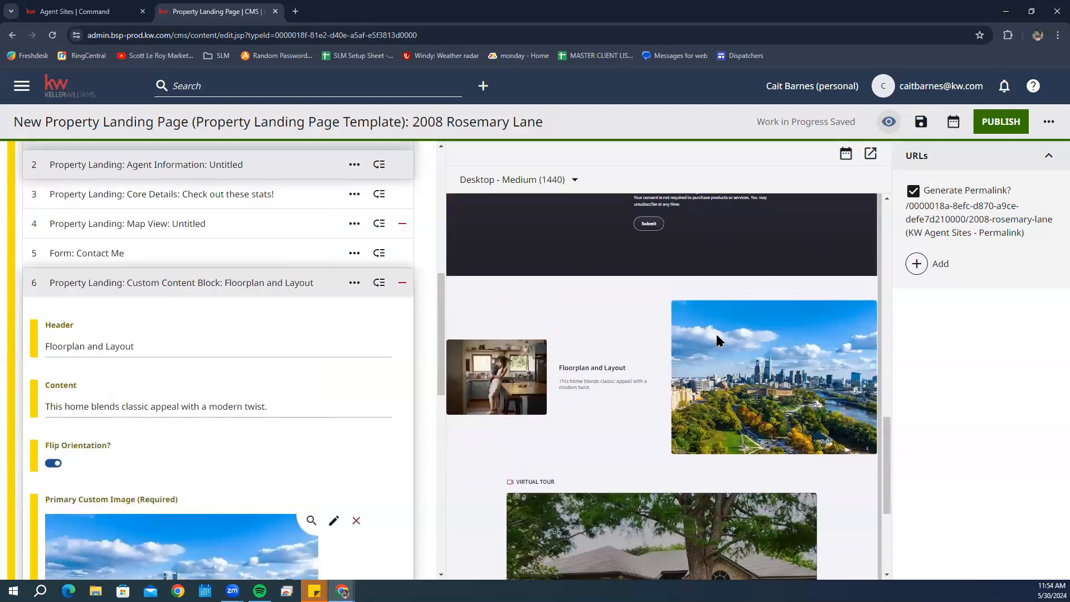
scroll(718, 341, up, 5)
scroll(717, 341, down, 1)
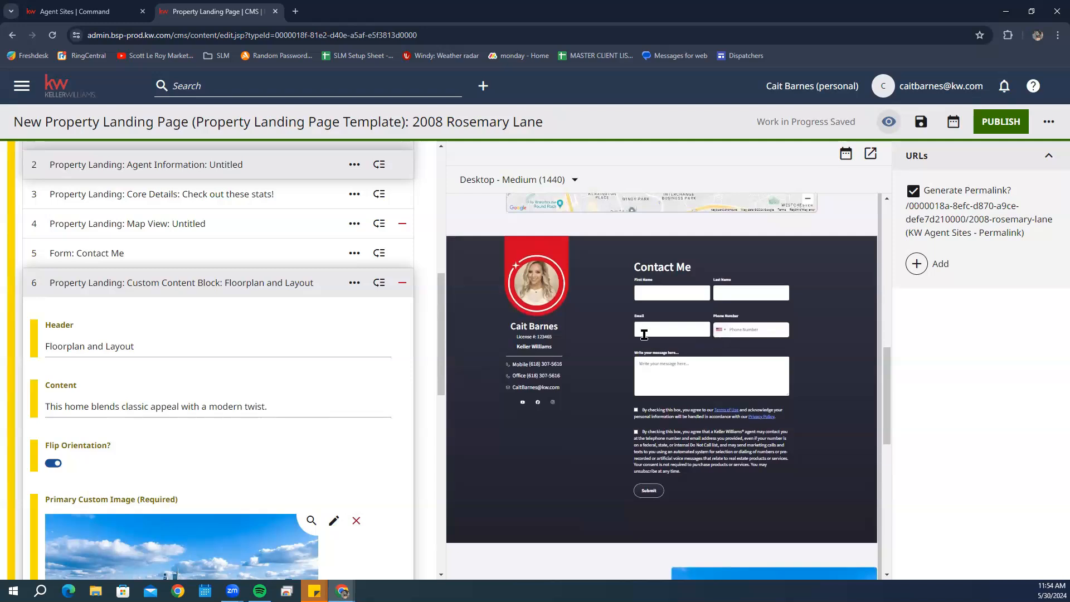
scroll(643, 334, down, 1)
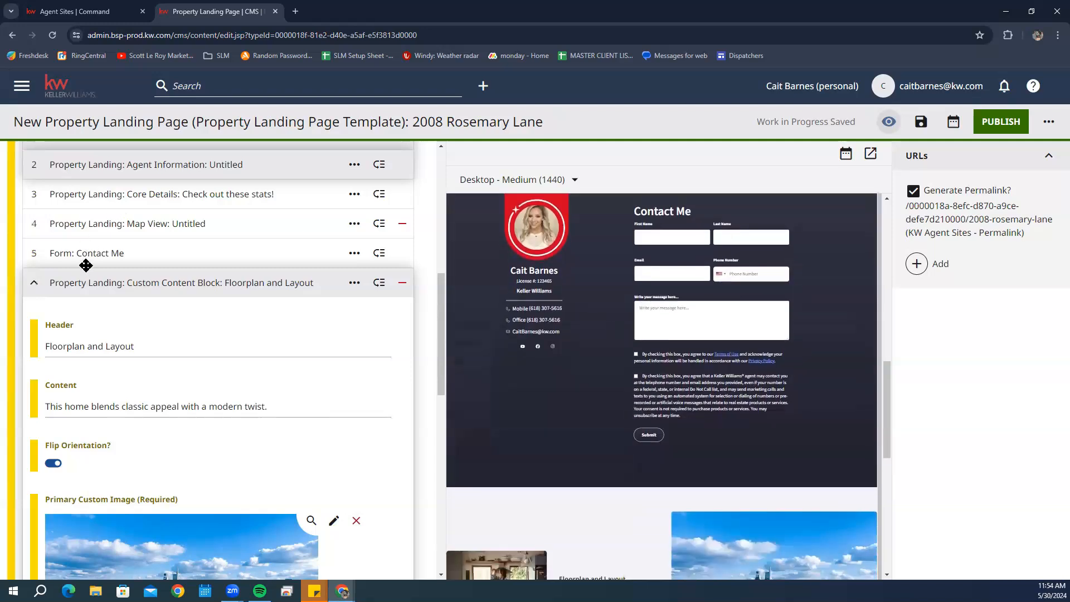
- Collapse the Floorplan and Virtual Tour modules and move Form: Contact Me below Virtual Tour
click(77, 283)
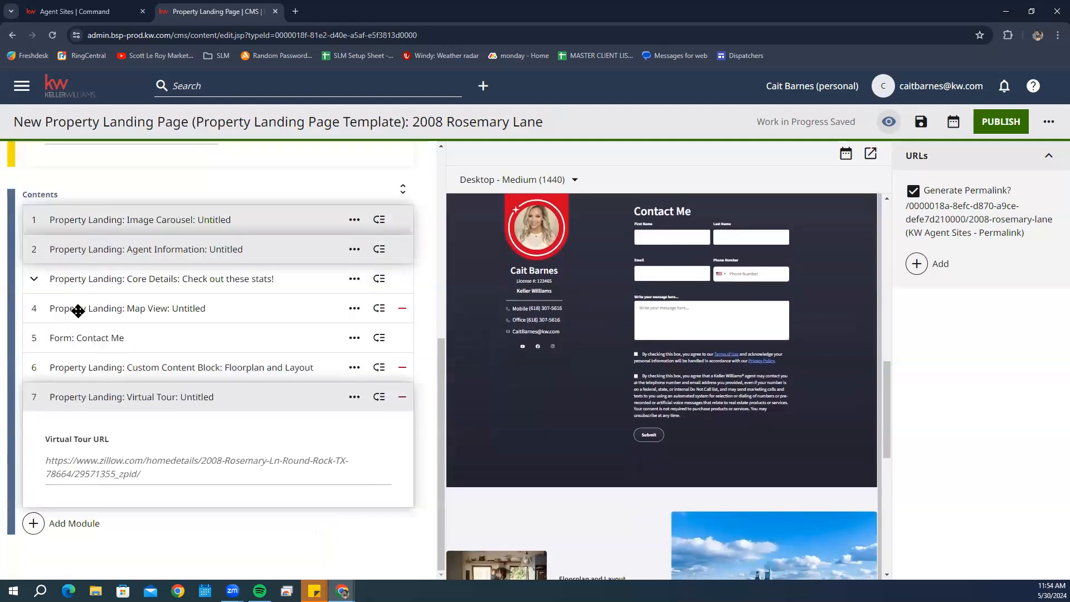
click(78, 399)
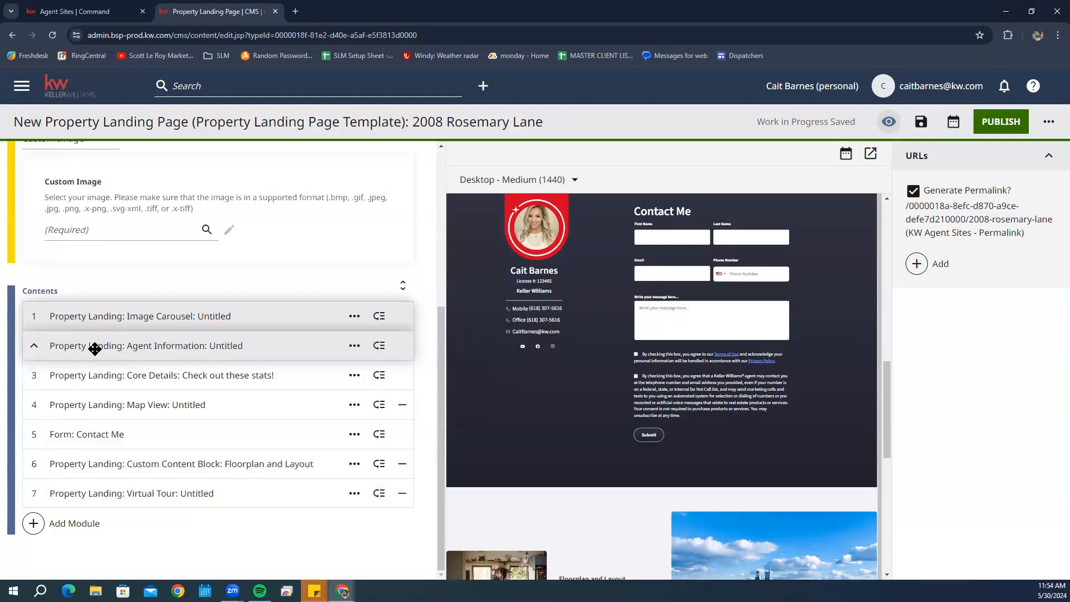
mouse_move(95, 348)
mouse_down()
mouse_move(96, 468)
mouse_move(112, 349)
mouse_up()
drag(129, 435, 129, 500)
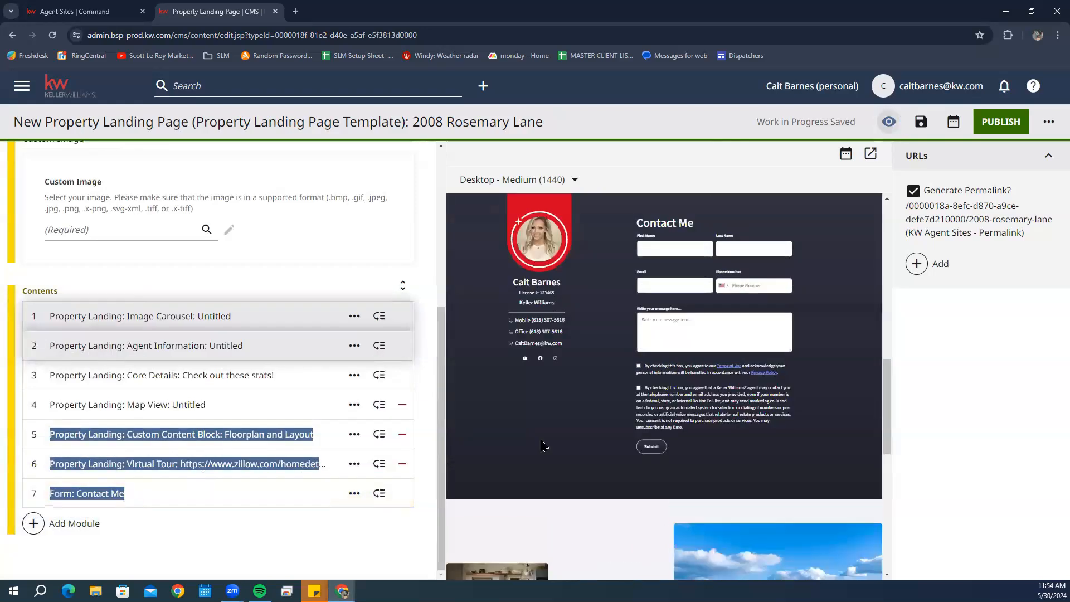
scroll(701, 426, down, 1)
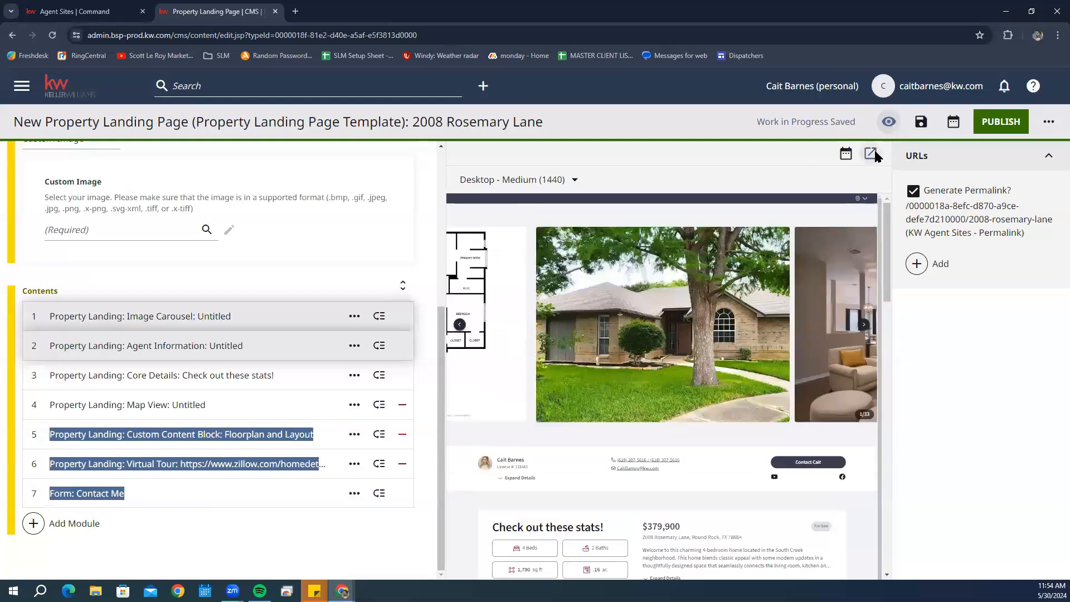
click(870, 154)
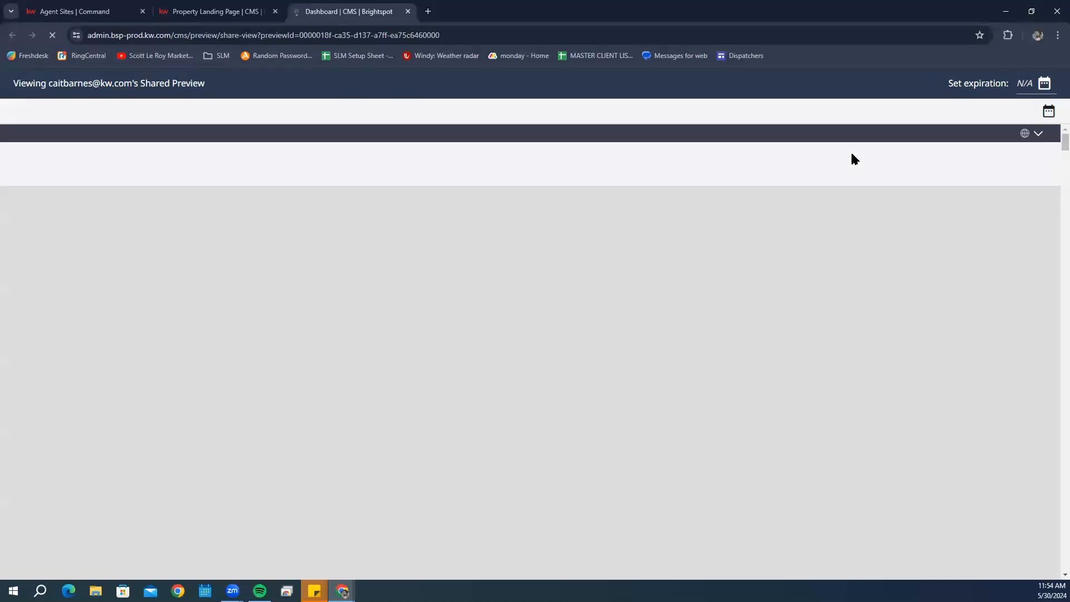
scroll(849, 160, down, 5)
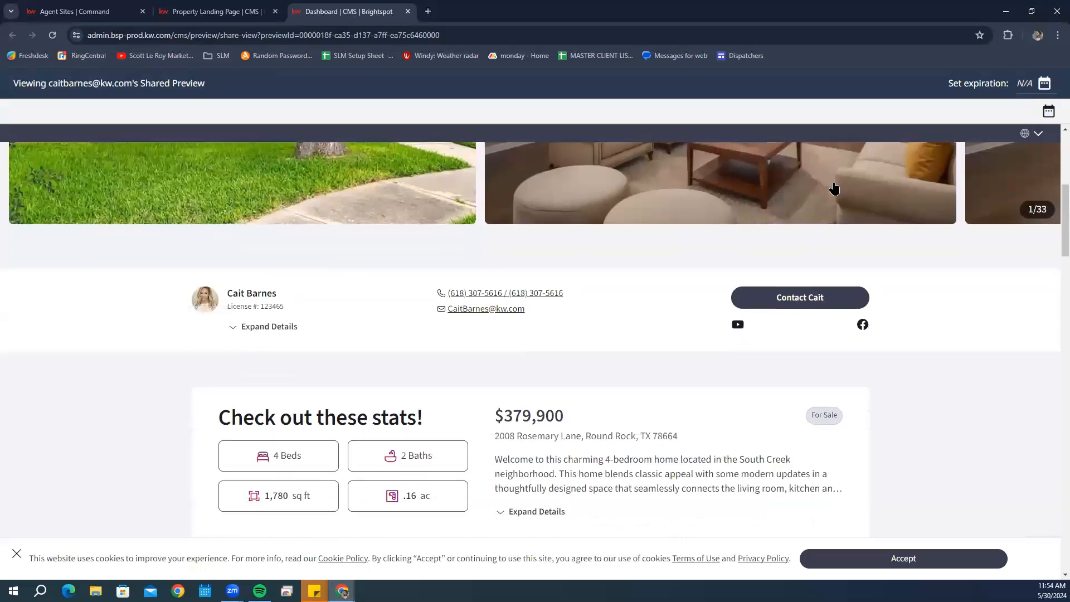
scroll(834, 189, down, 7)
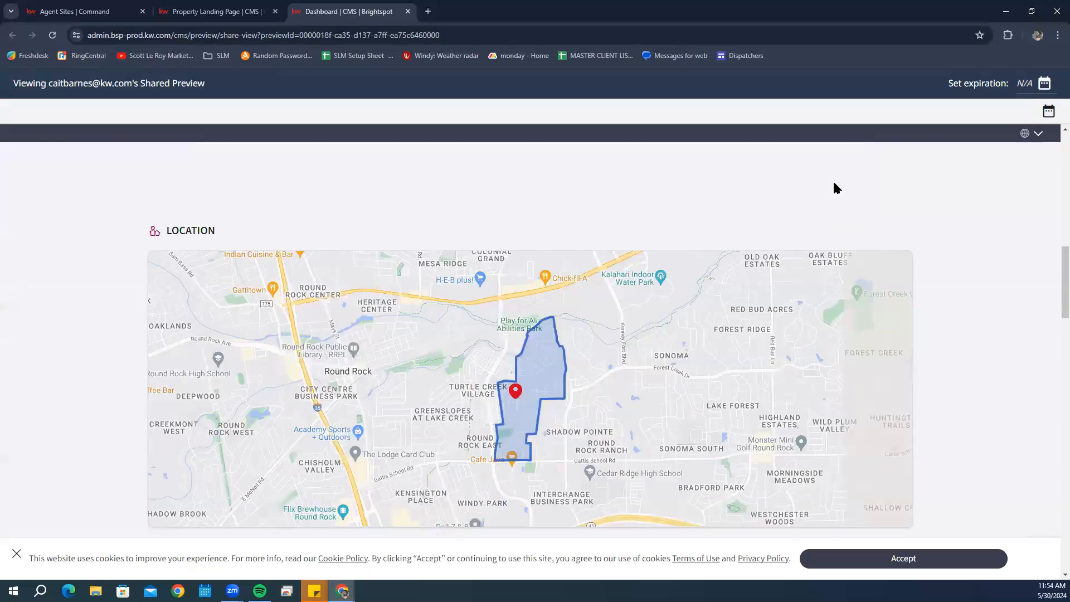
scroll(835, 189, up, 8)
scroll(834, 188, down, 7)
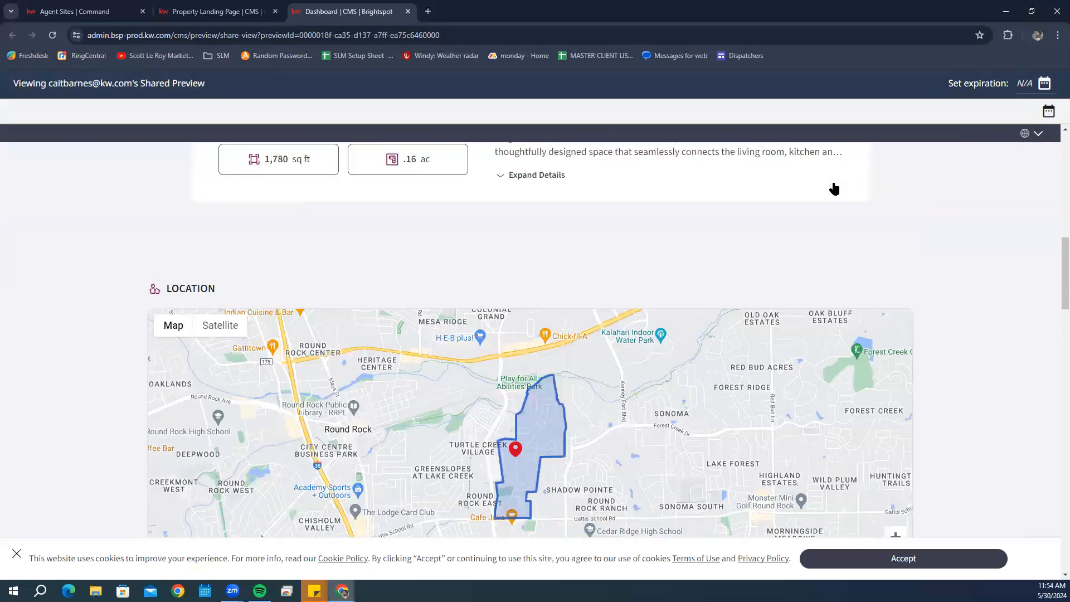
scroll(834, 188, down, 6)
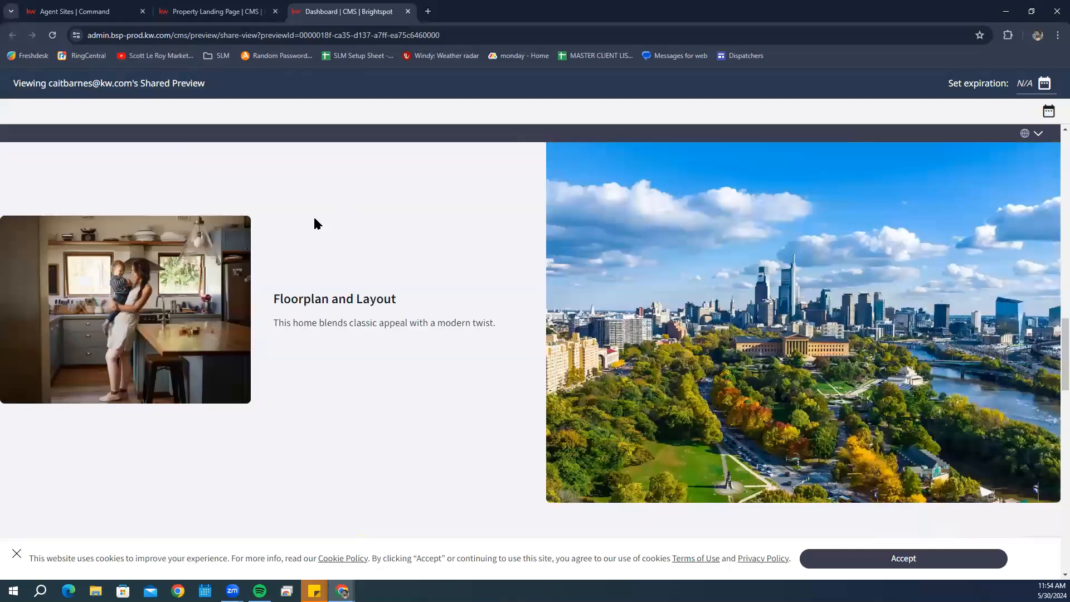
scroll(875, 265, down, 5)
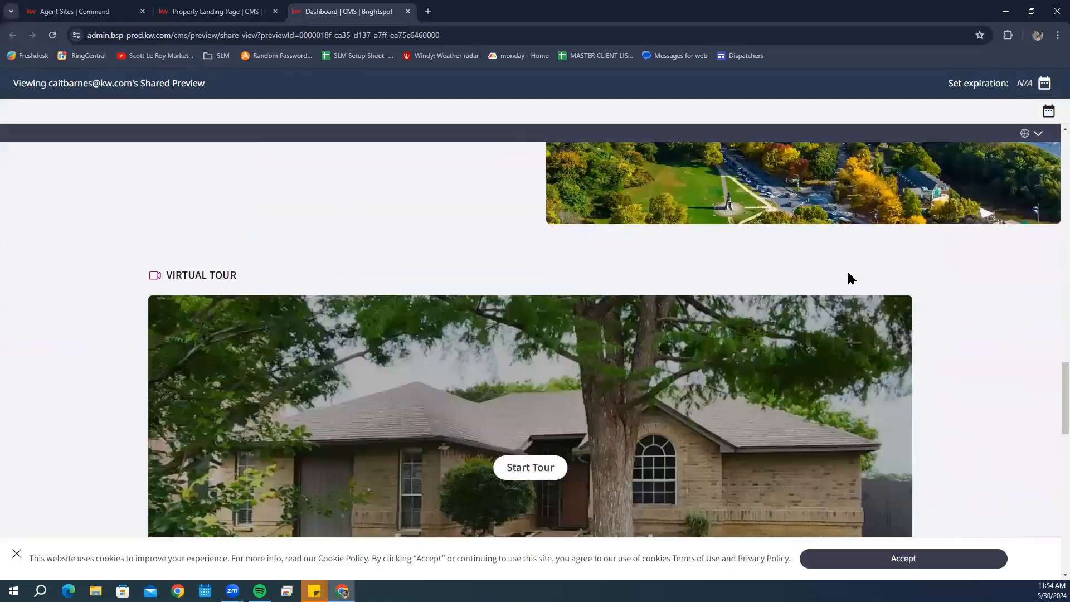
scroll(848, 273, down, 5)
scroll(516, 210, up, 2)
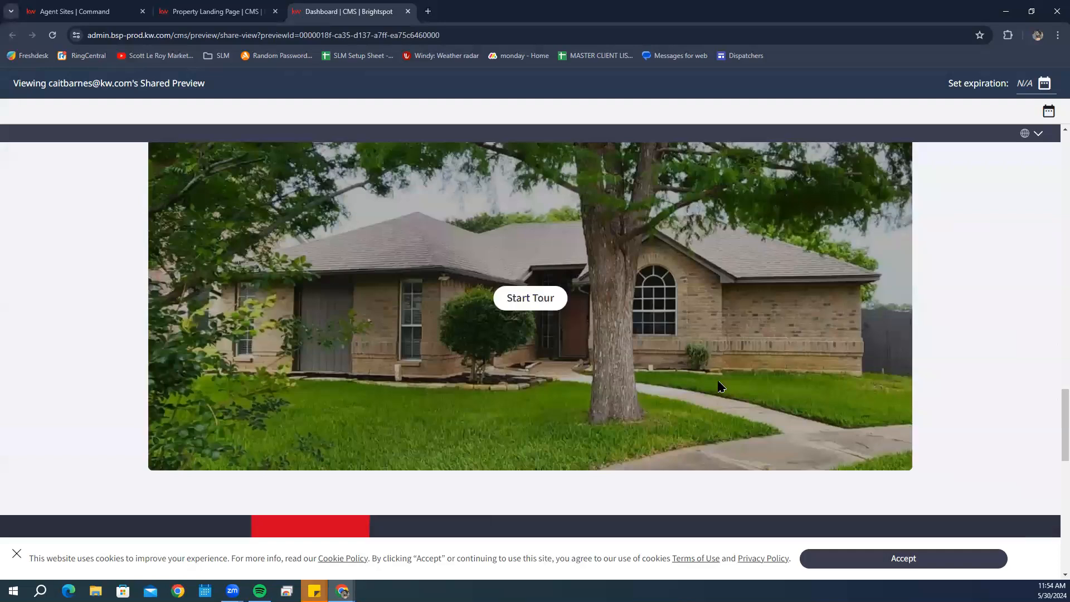
scroll(720, 386, down, 6)
scroll(611, 329, up, 4)
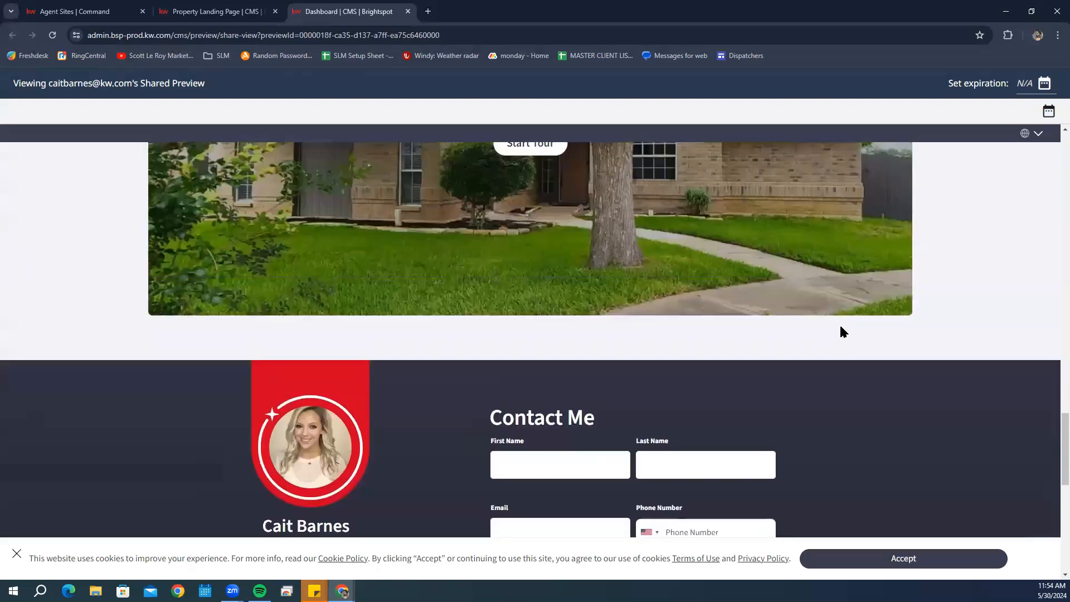
scroll(840, 325, up, 3)
scroll(840, 325, up, 5)
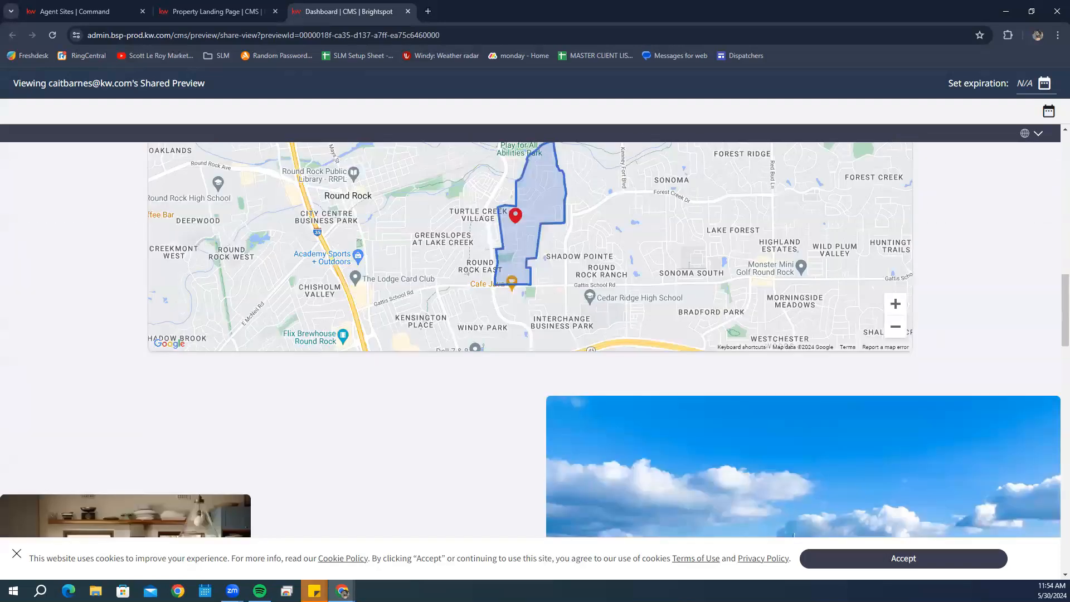
scroll(831, 372, up, 5)
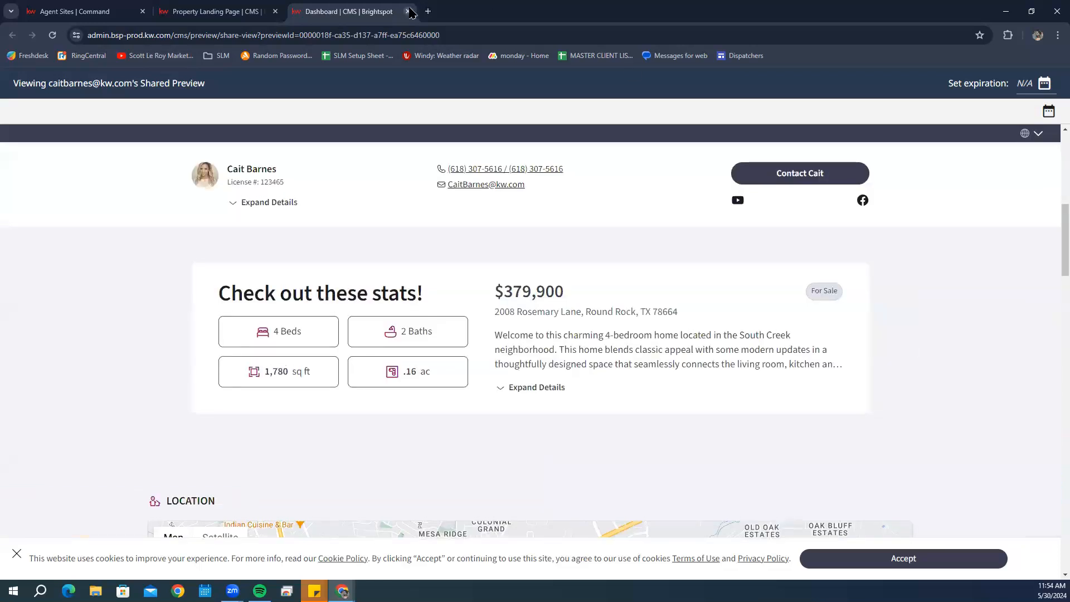
click(408, 11)
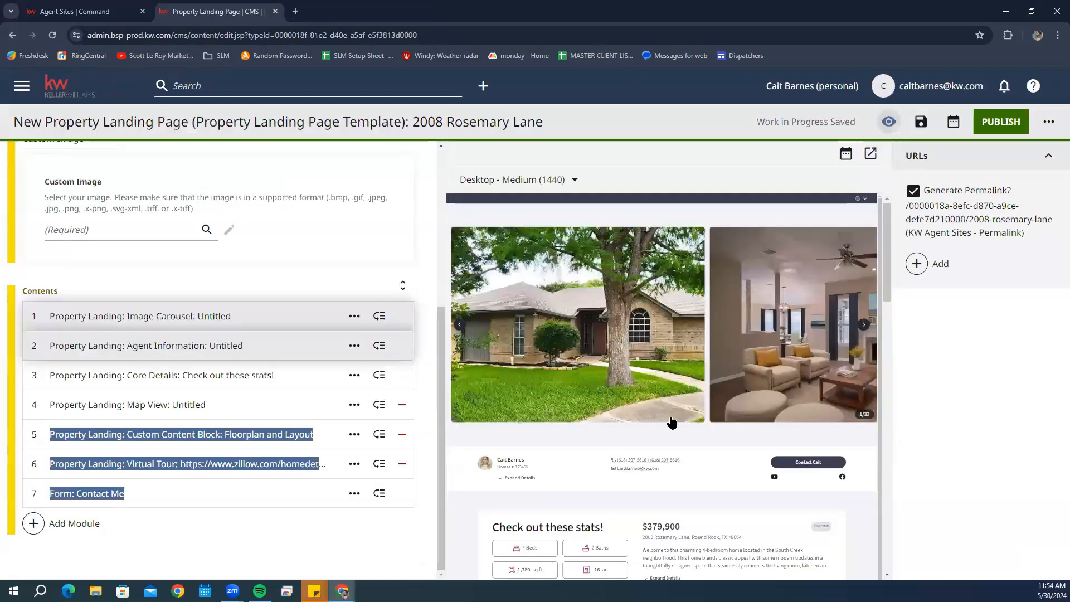
scroll(321, 341, up, 5)
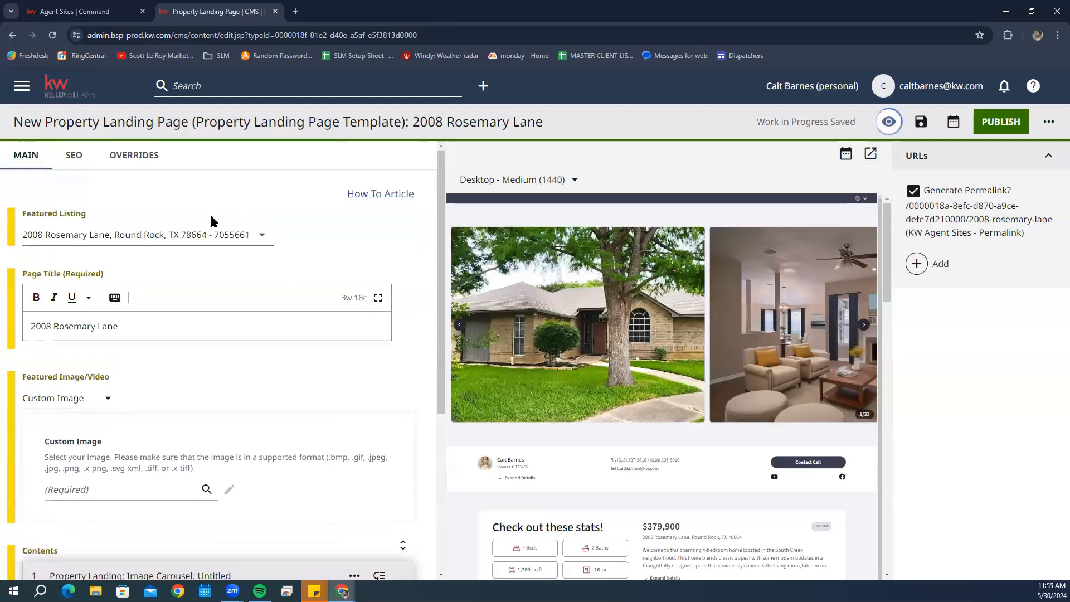
click(123, 160)
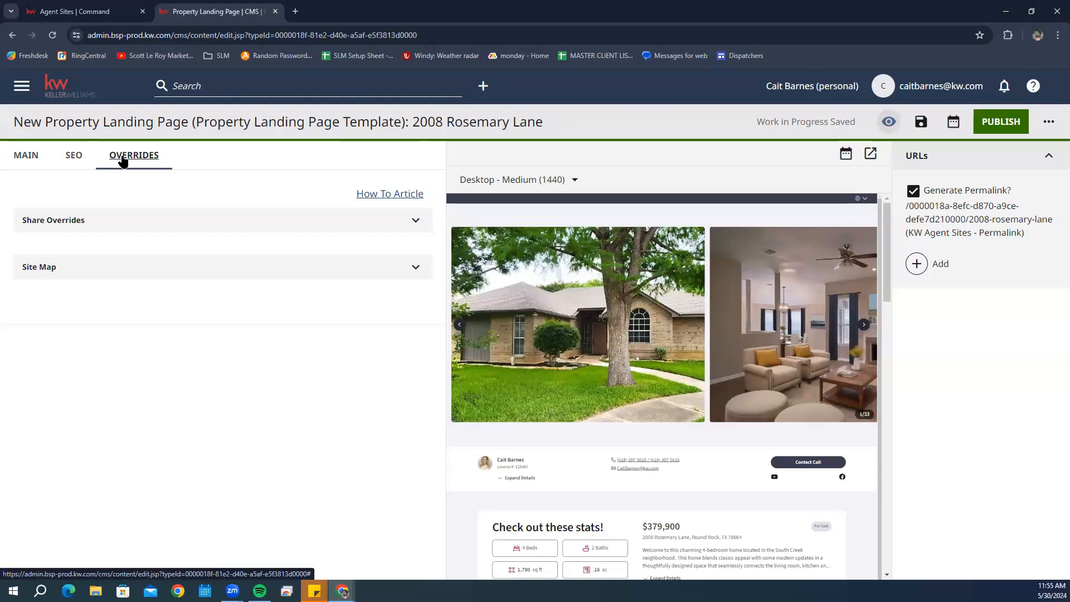
click(101, 221)
click(136, 281)
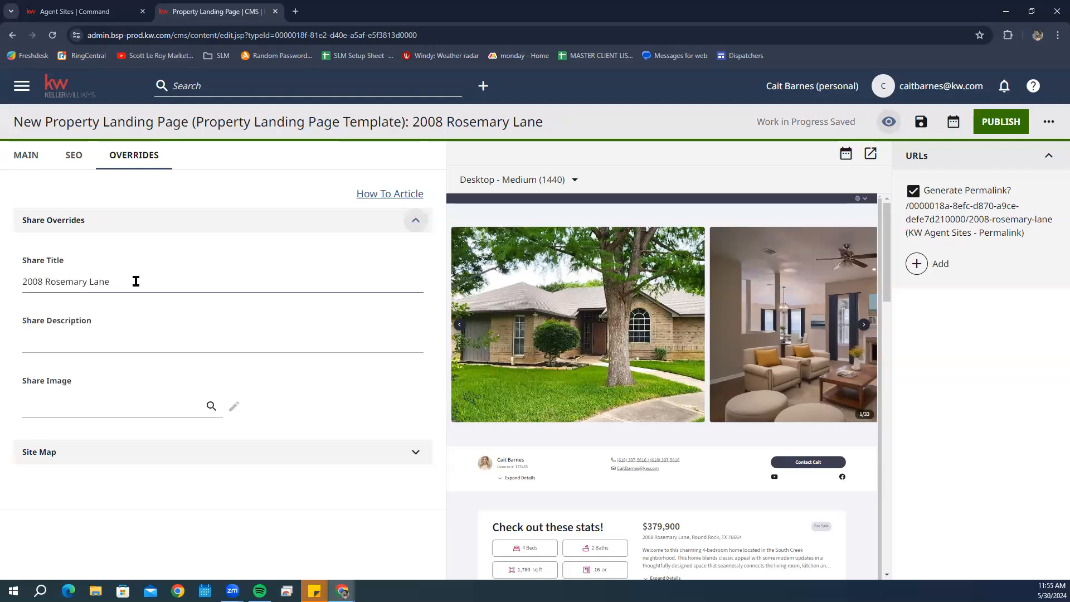
click(68, 378)
click(101, 333)
text(C)
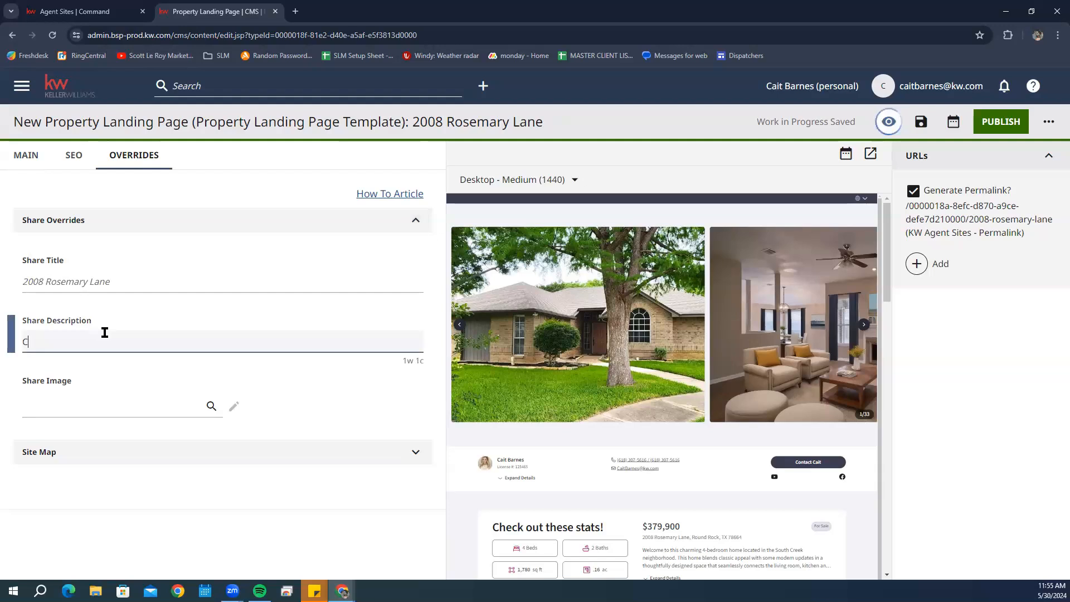
text(heck out this )
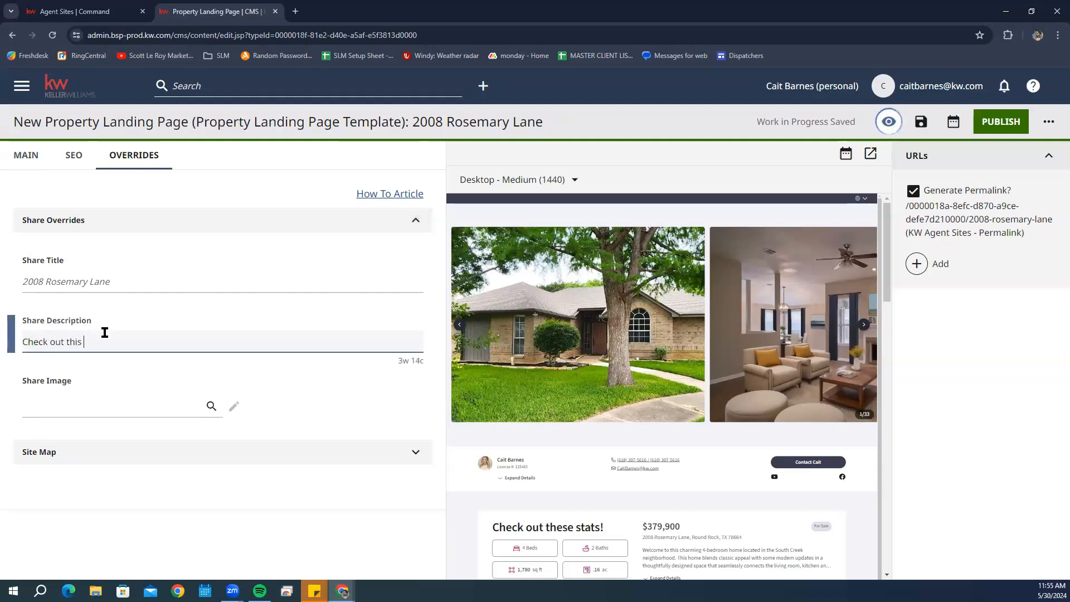
text(amazing property)
- Choose the white two-storey farmhouse photo (1600x899) as the Share Image
click(143, 407)
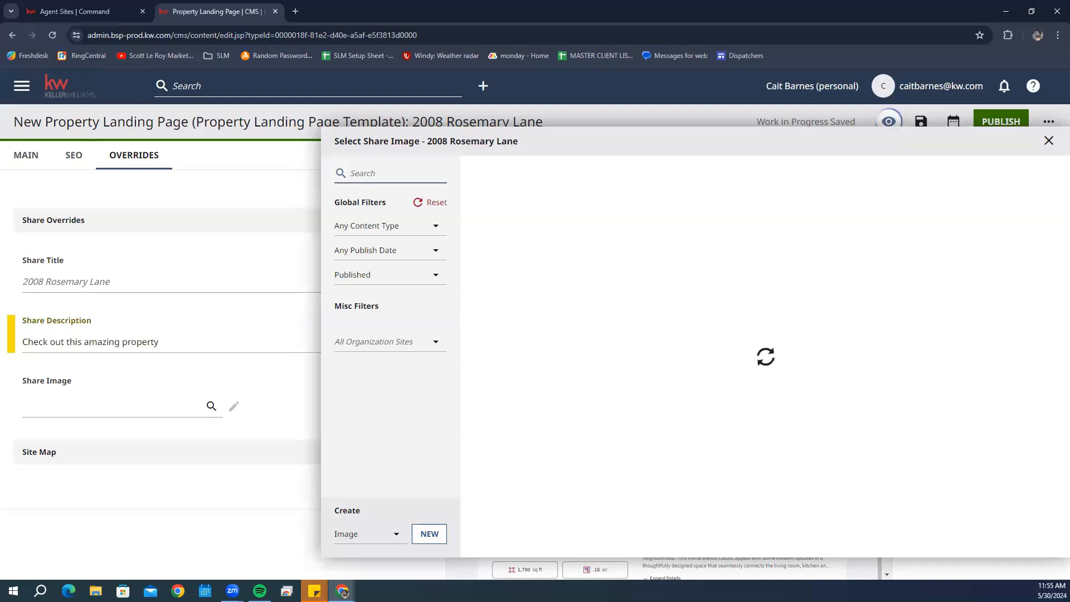
drag(539, 291, 820, 293)
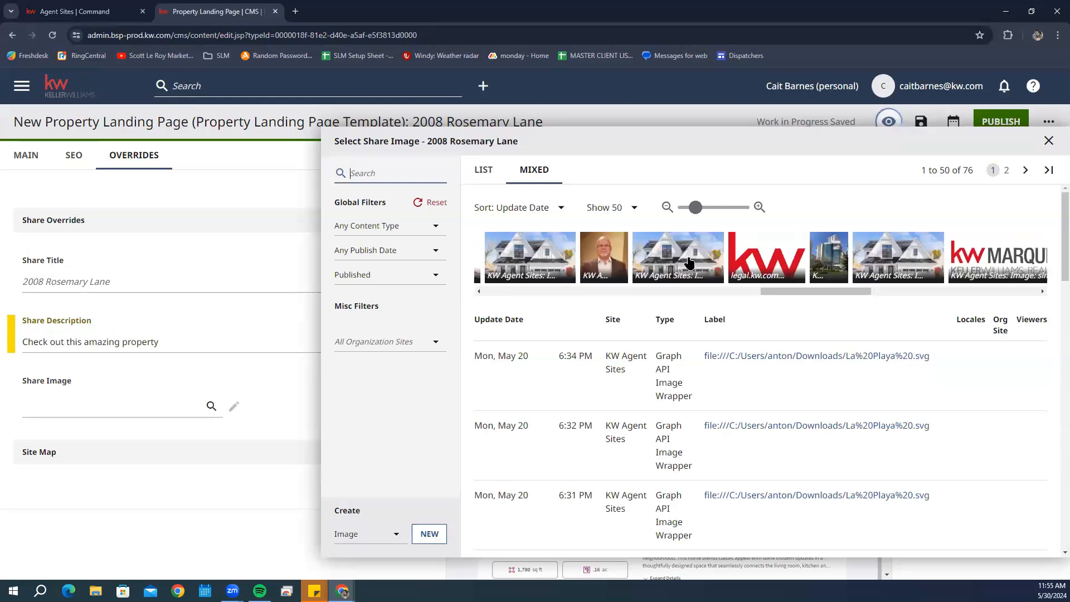
click(689, 262)
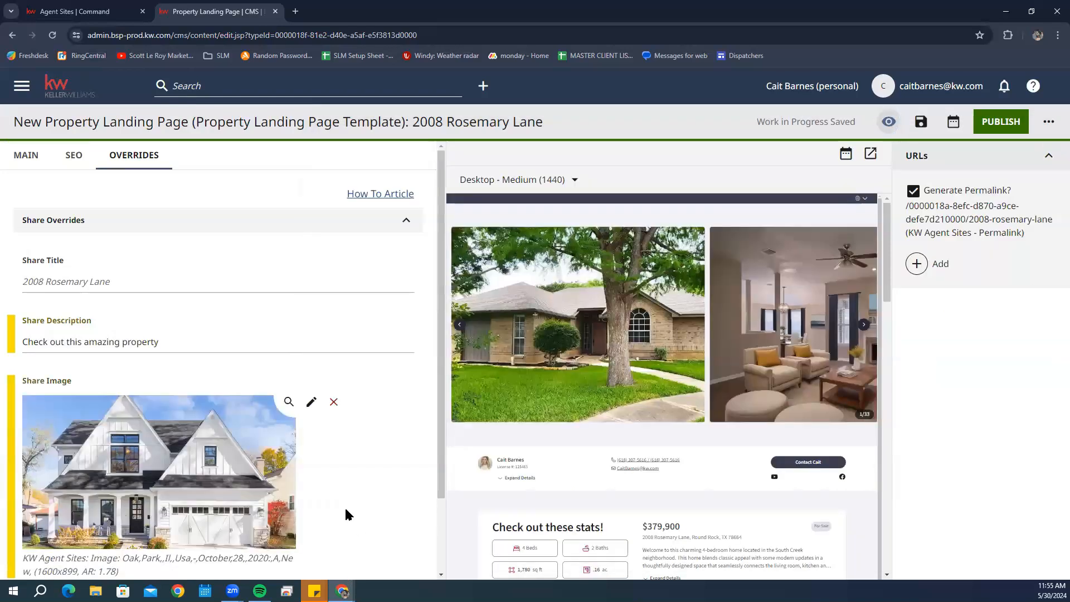
scroll(345, 510, down, 2)
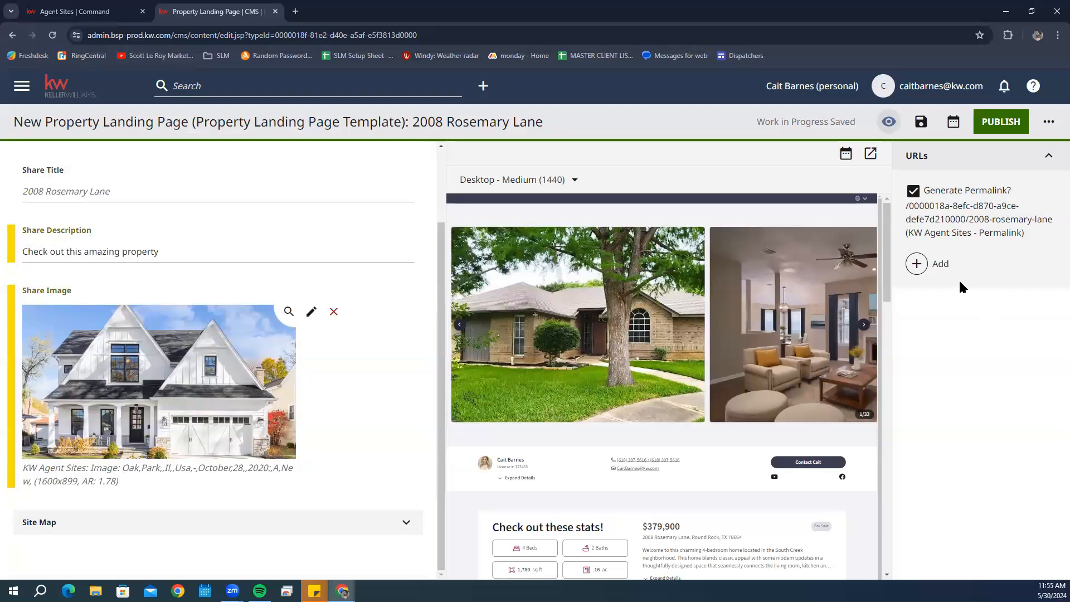
click(917, 263)
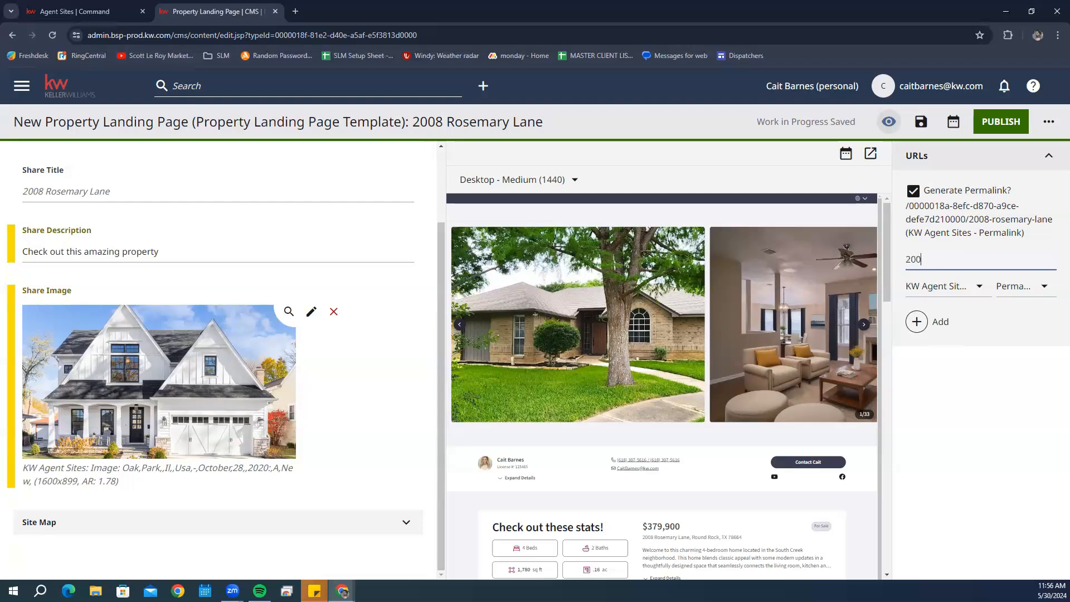
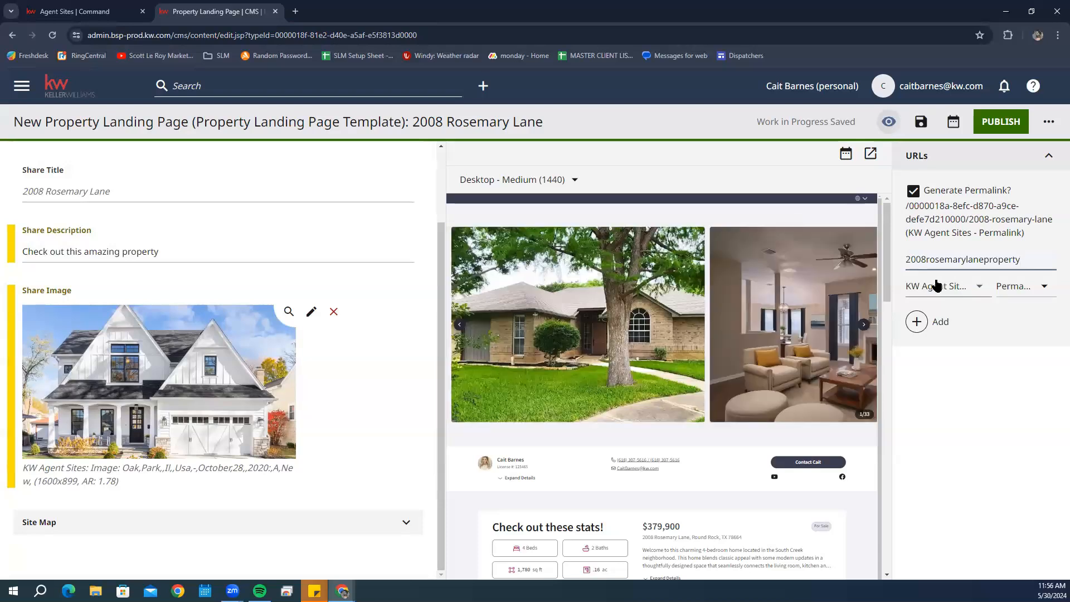
click(1000, 121)
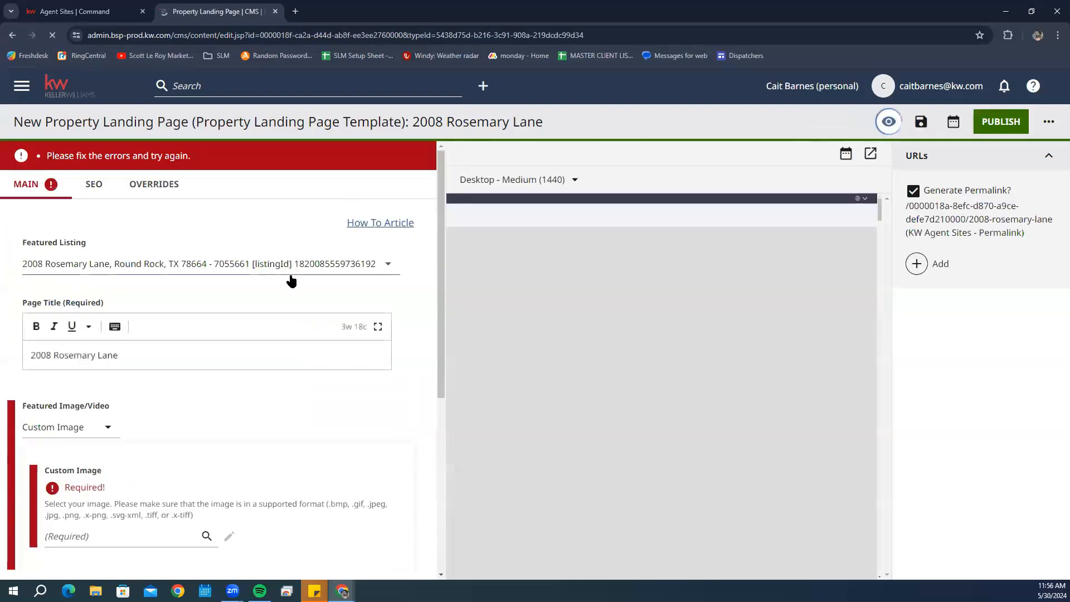
- Set Blog Image 3, the living room with stairs, as the required Custom Image and republish
scroll(334, 312, down, 2)
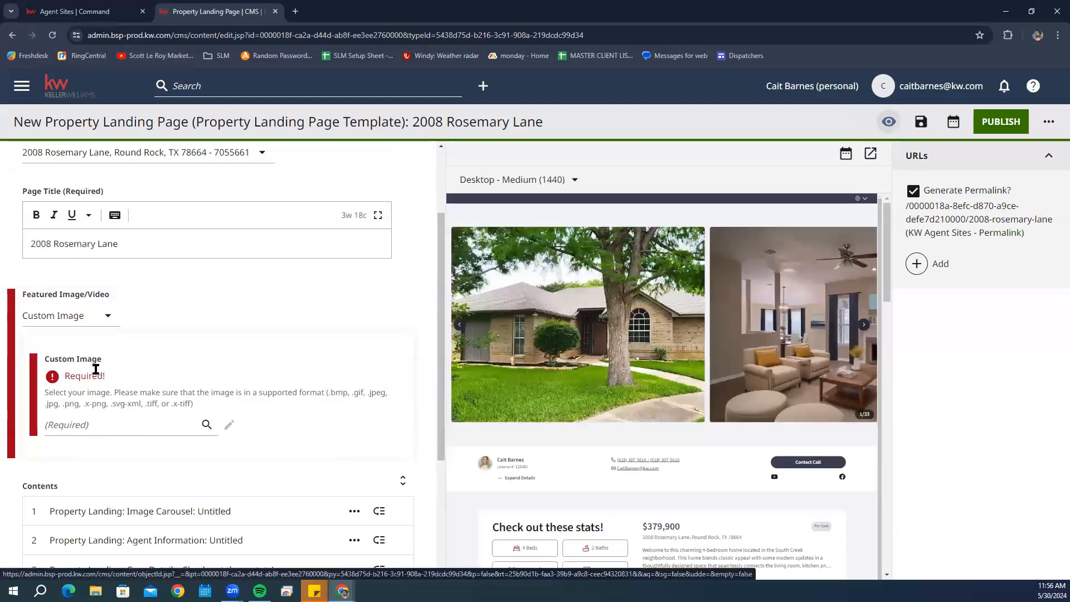
click(127, 425)
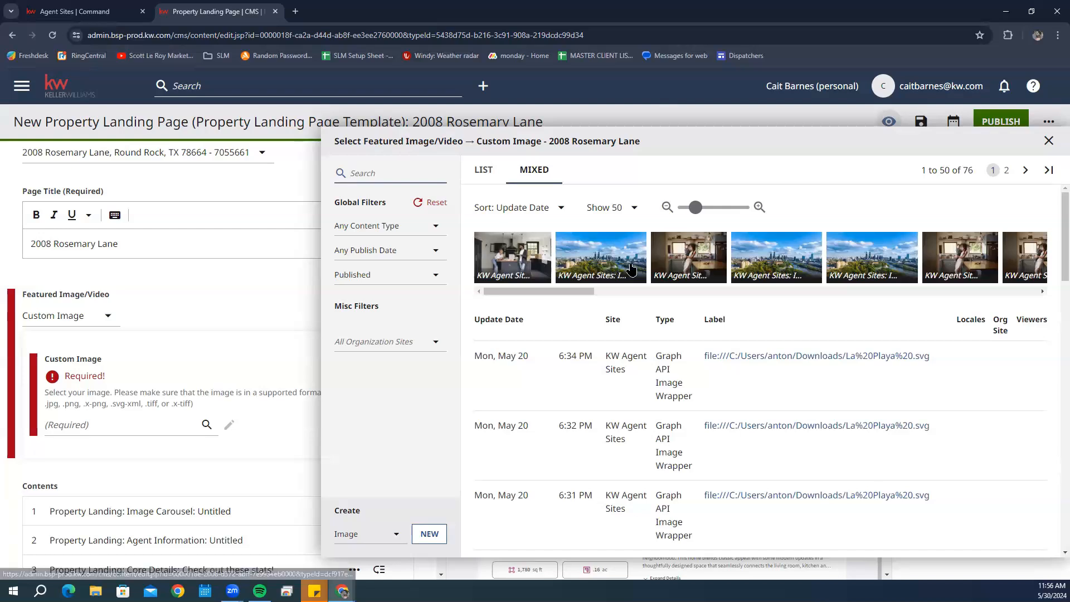
drag(557, 290, 783, 294)
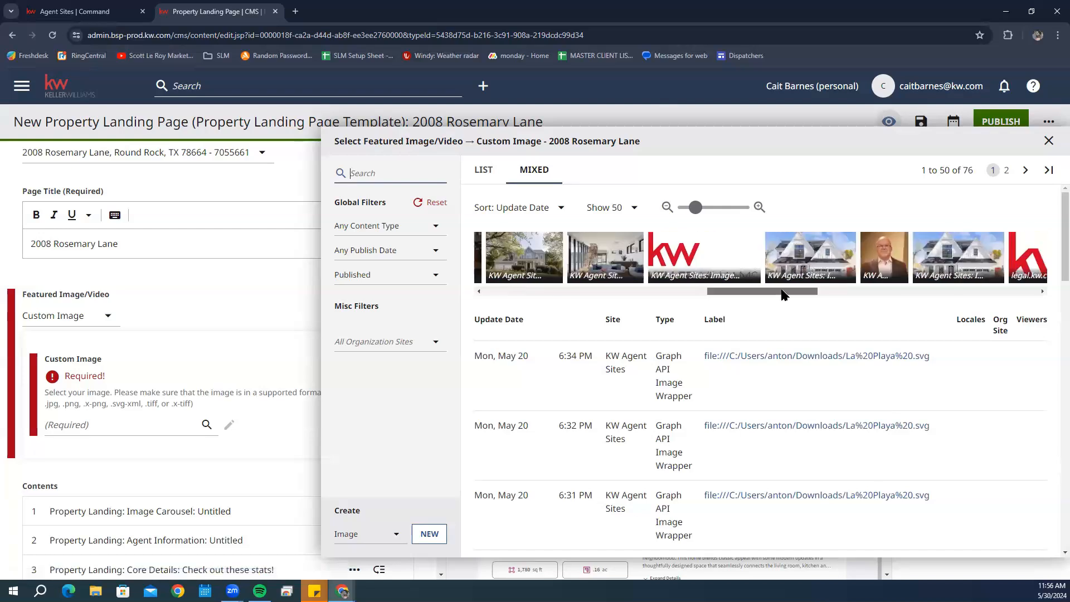
click(576, 257)
scroll(320, 351, down, 1)
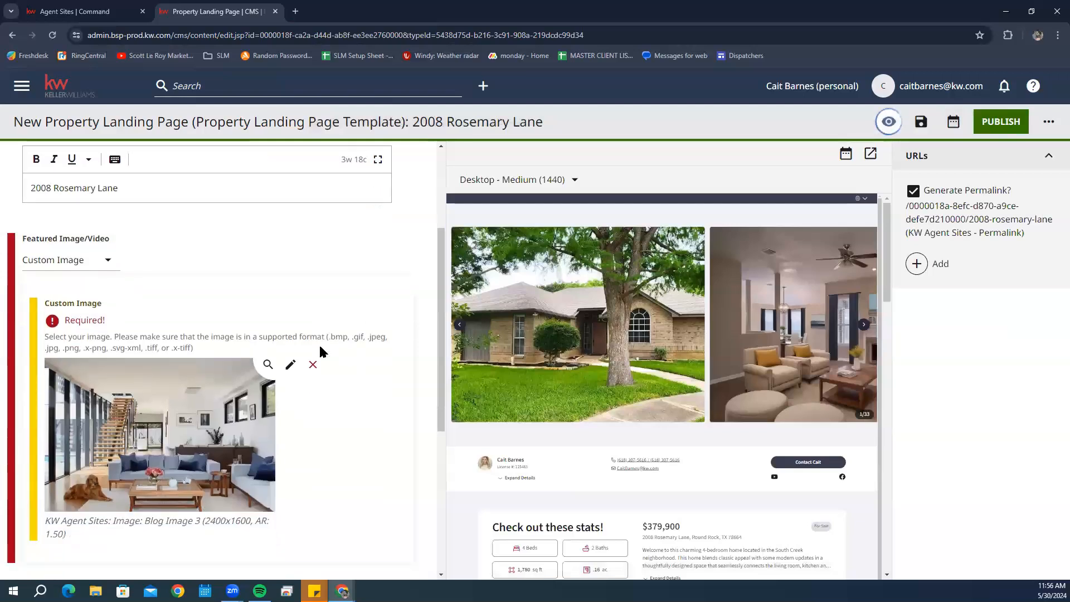
click(1010, 116)
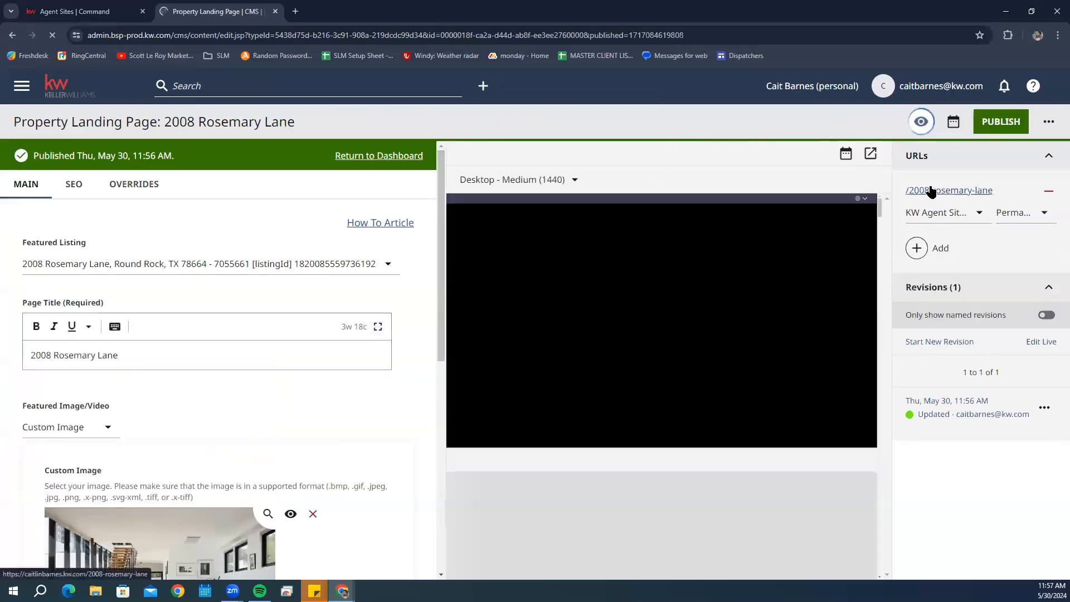
- Remove Blog Image 3 from the Featured Image/Video custom image thumbnail
scroll(105, 380, down, 3)
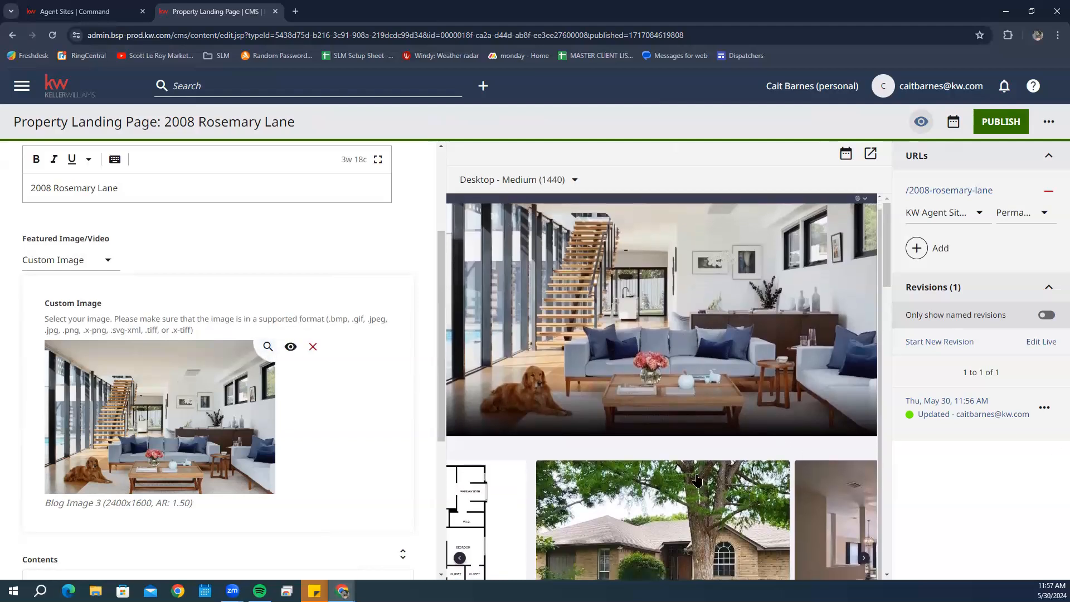
click(317, 348)
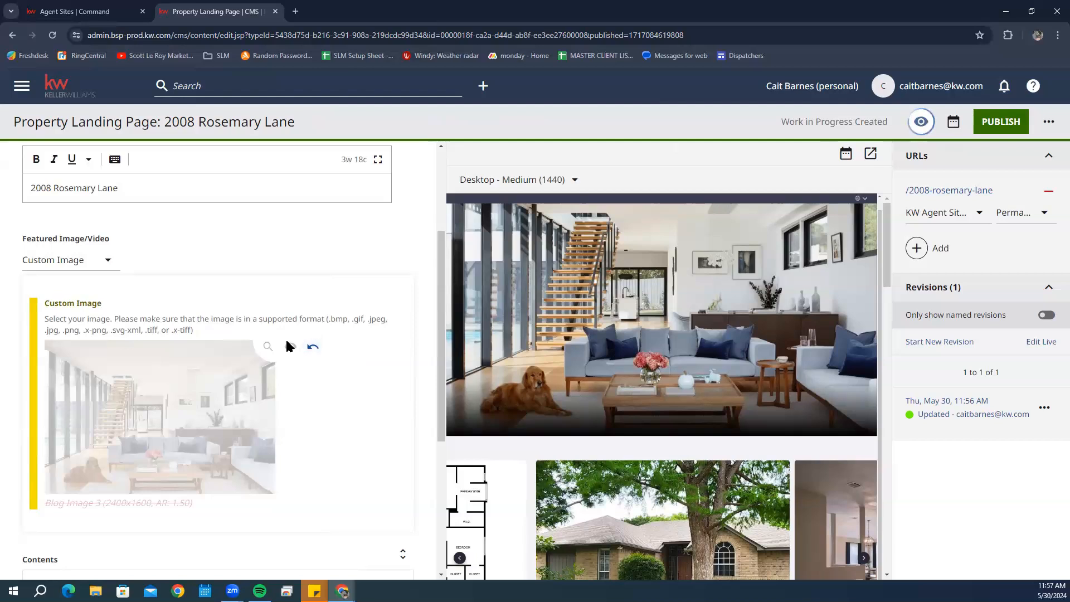
scroll(202, 374, down, 3)
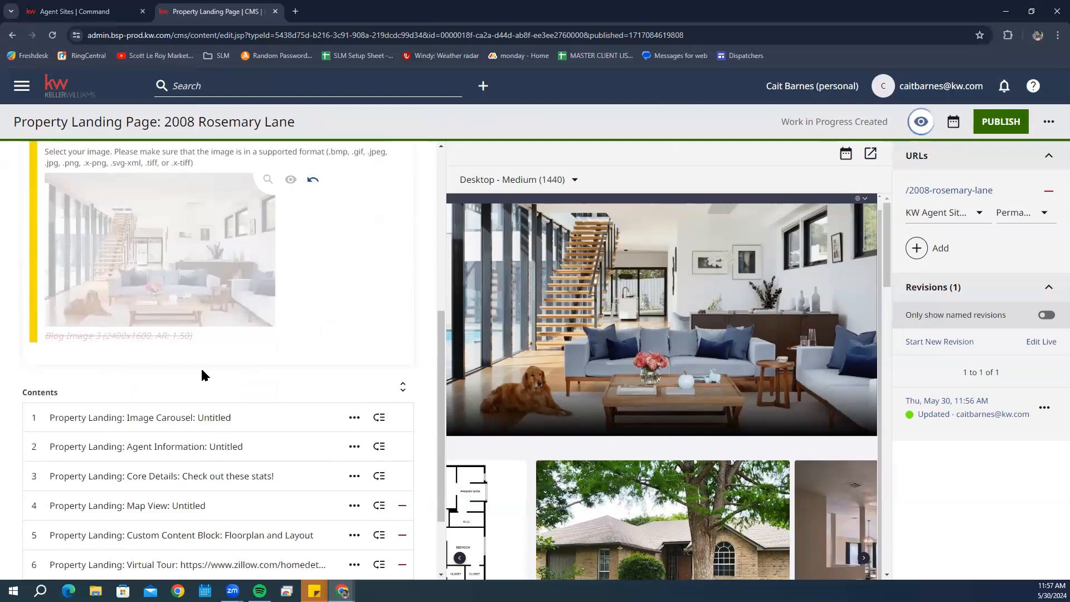
scroll(202, 382, up, 4)
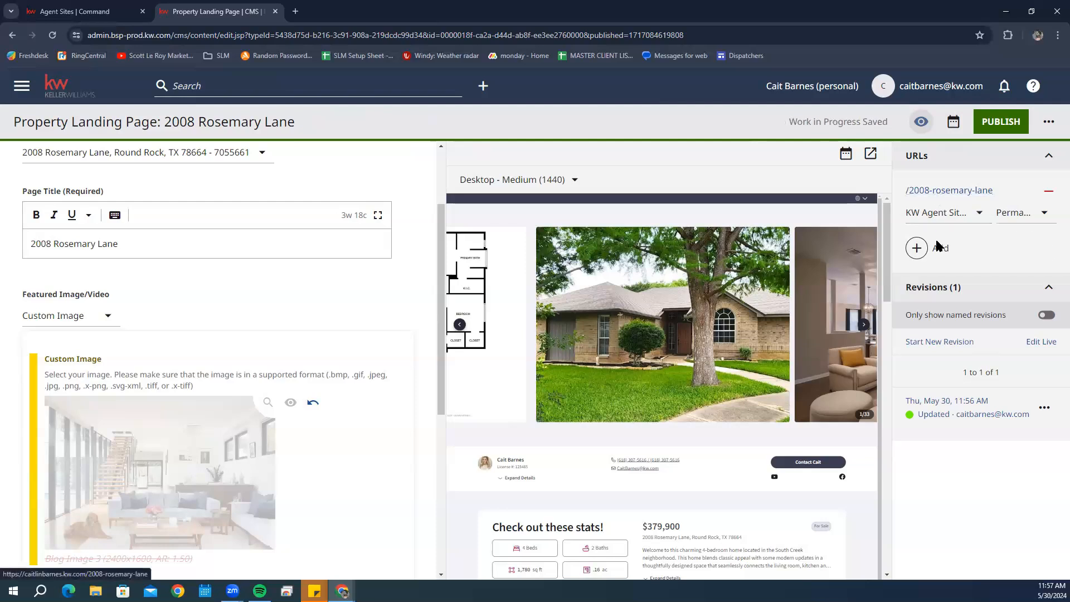
click(917, 249)
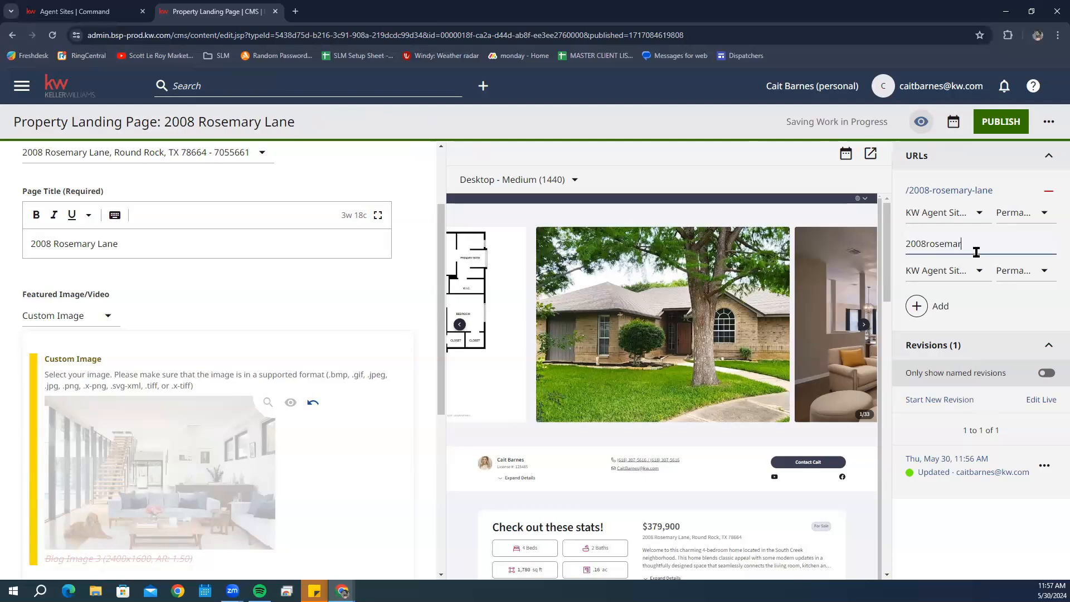
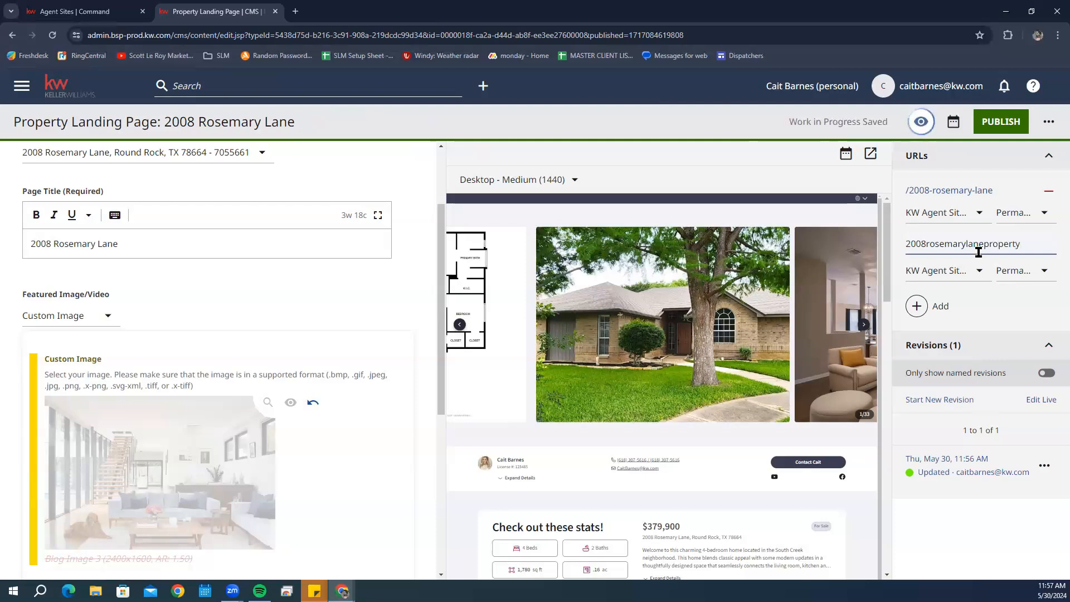
click(1001, 122)
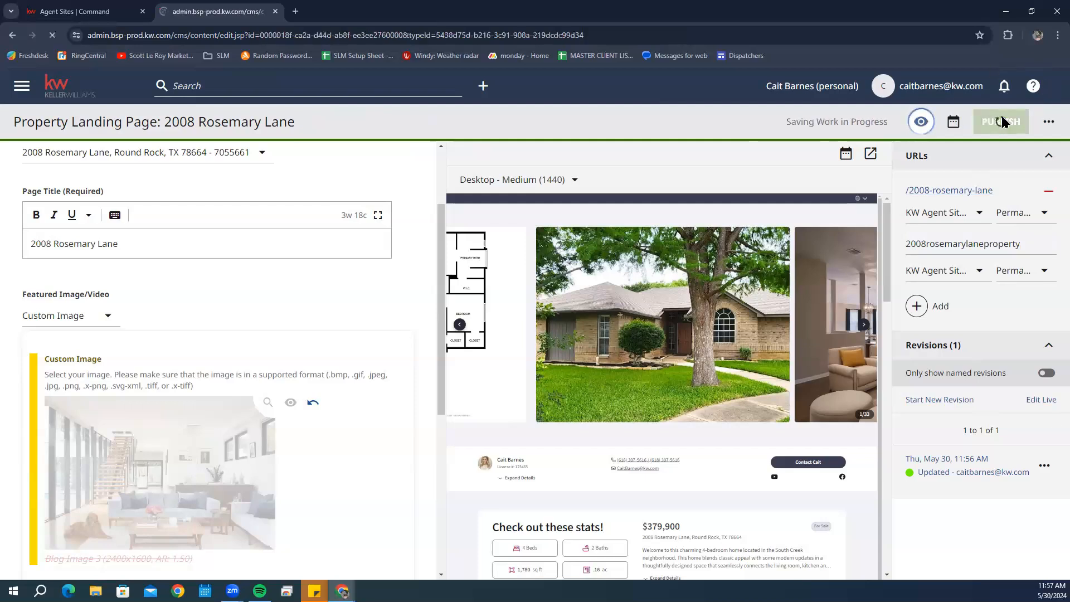
scroll(257, 301, down, 5)
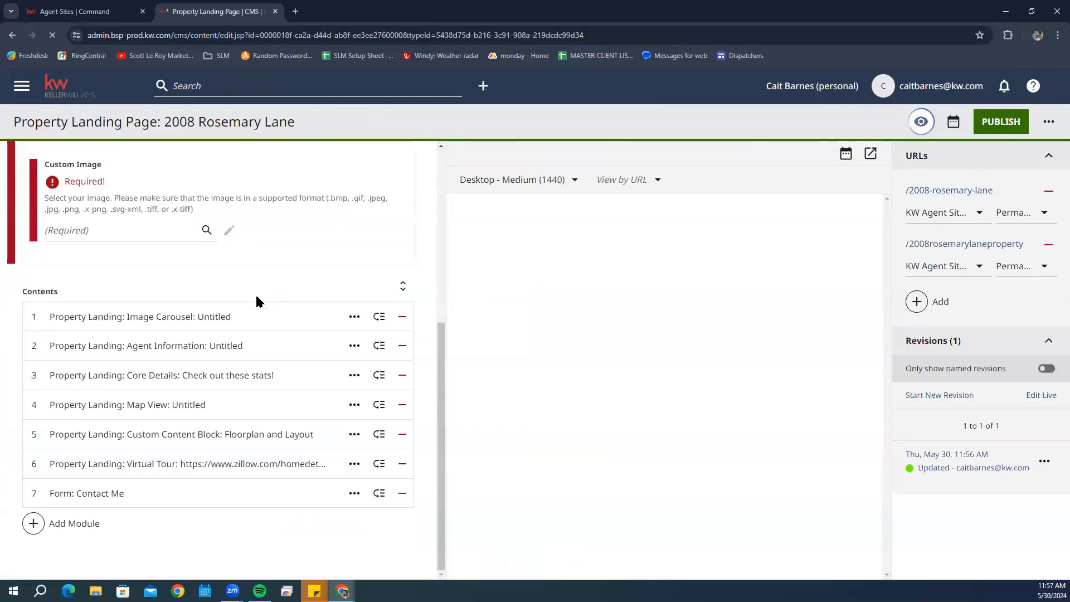
scroll(102, 230, up, 4)
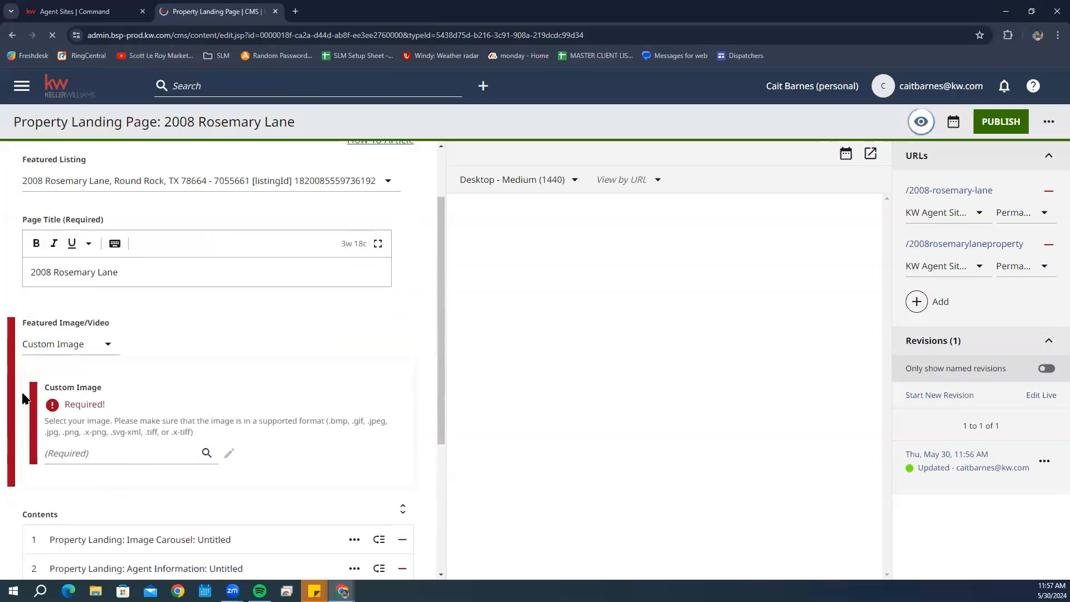
click(72, 344)
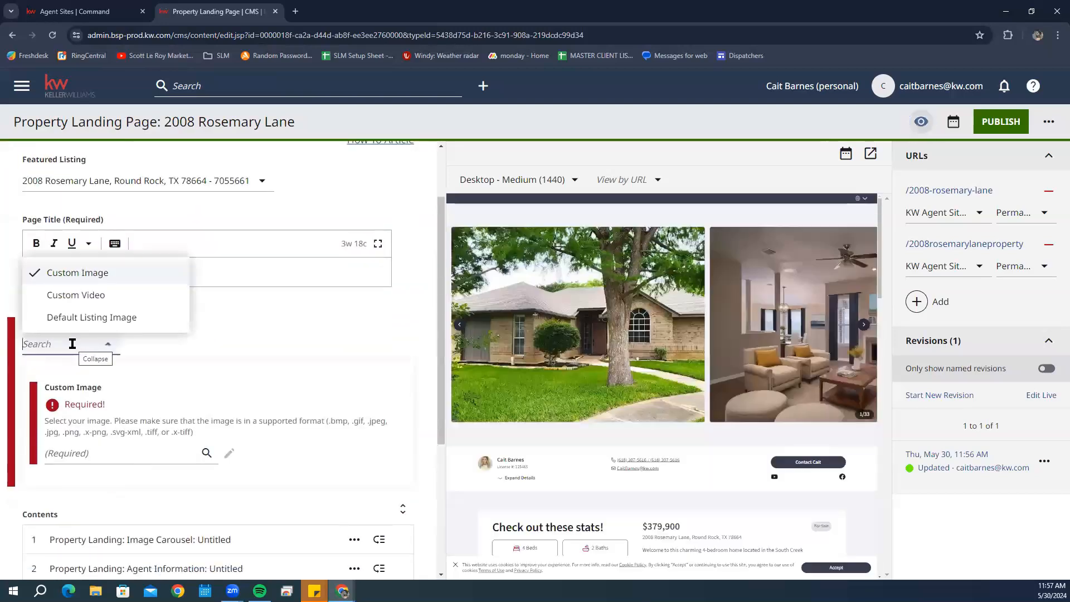
click(82, 325)
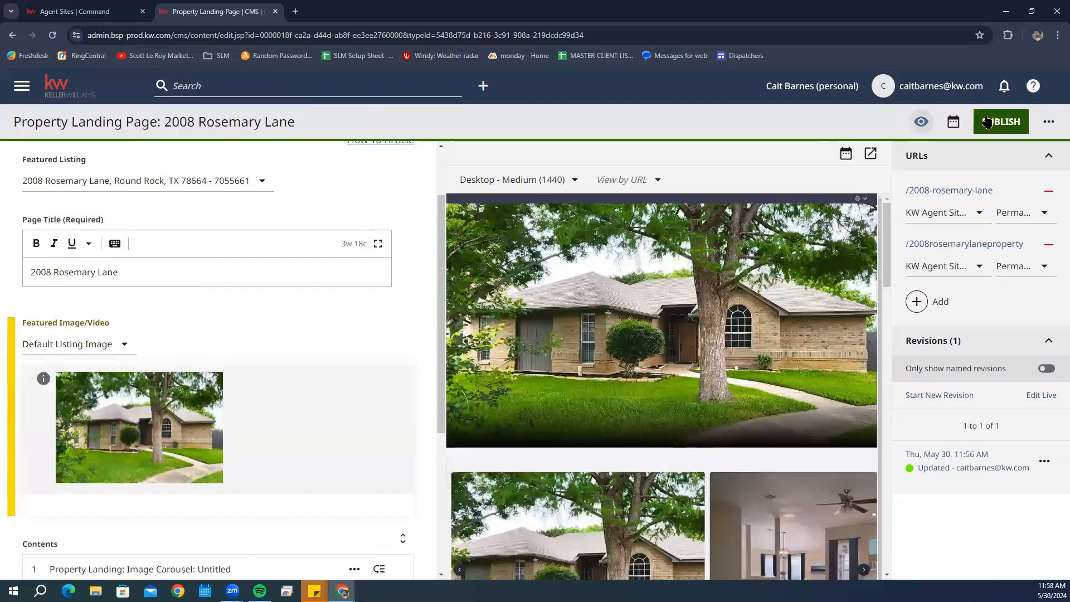
click(986, 121)
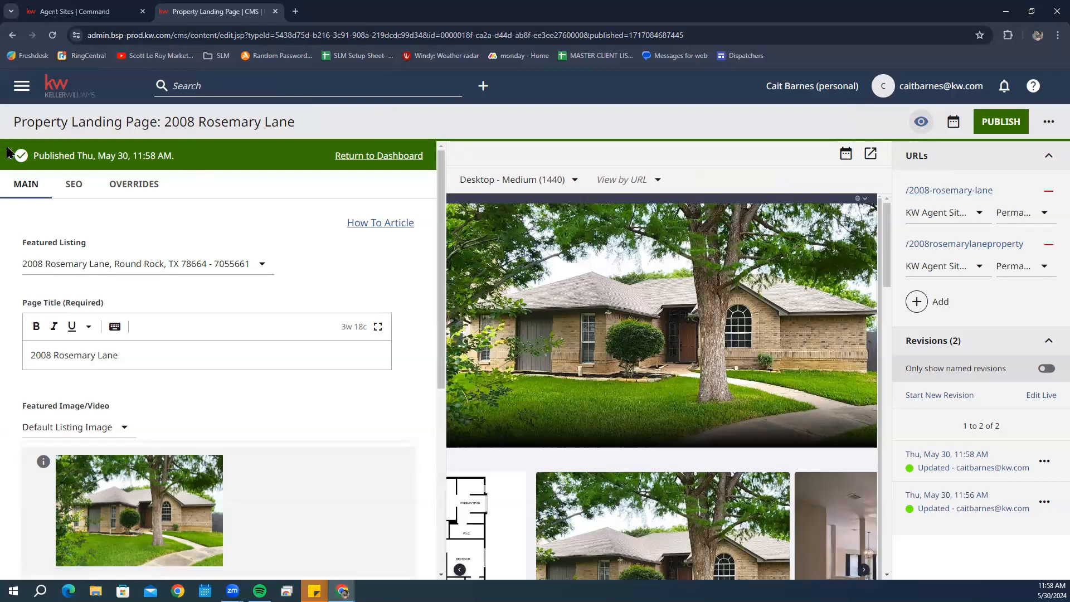
click(399, 162)
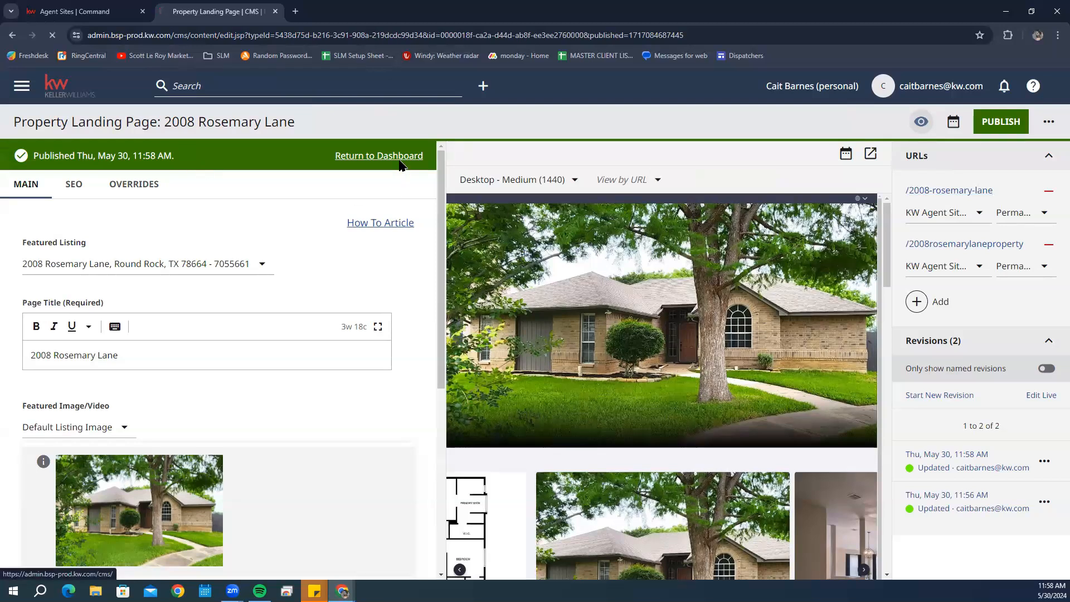
scroll(569, 392, down, 4)
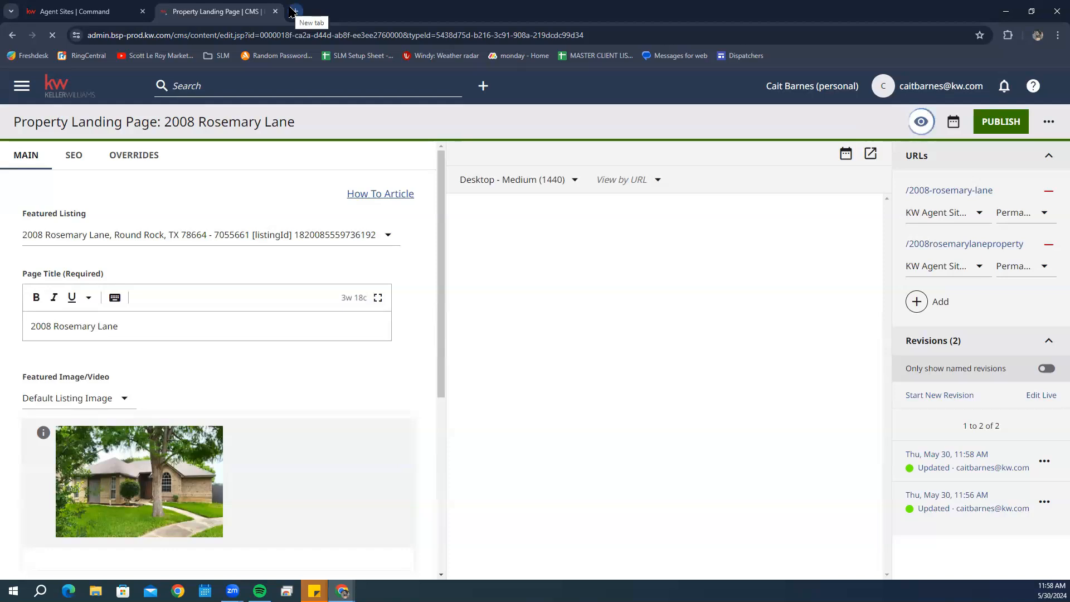
right_click(933, 195)
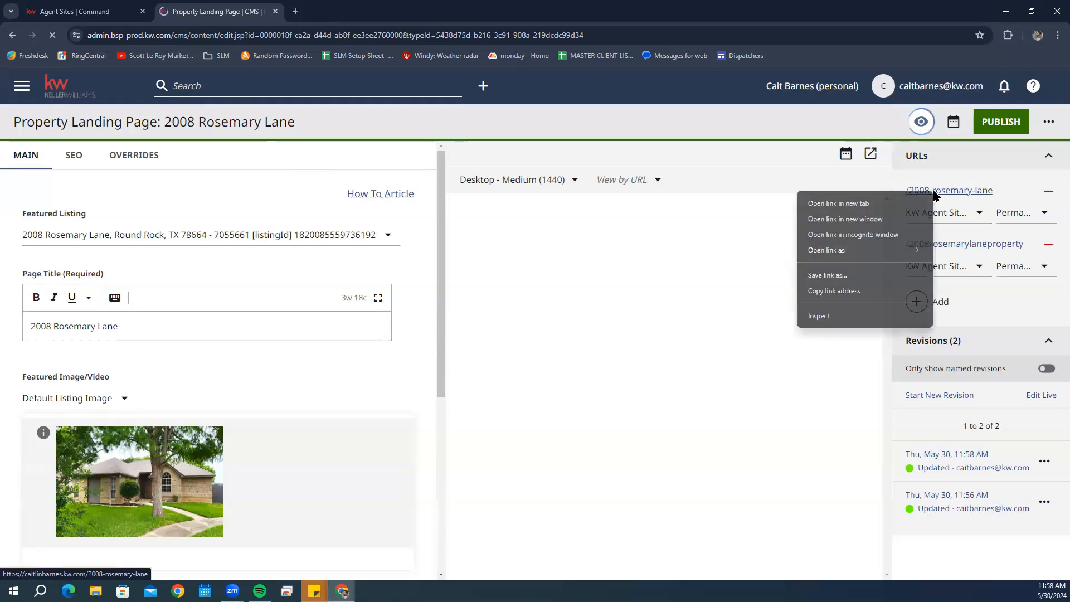
click(847, 204)
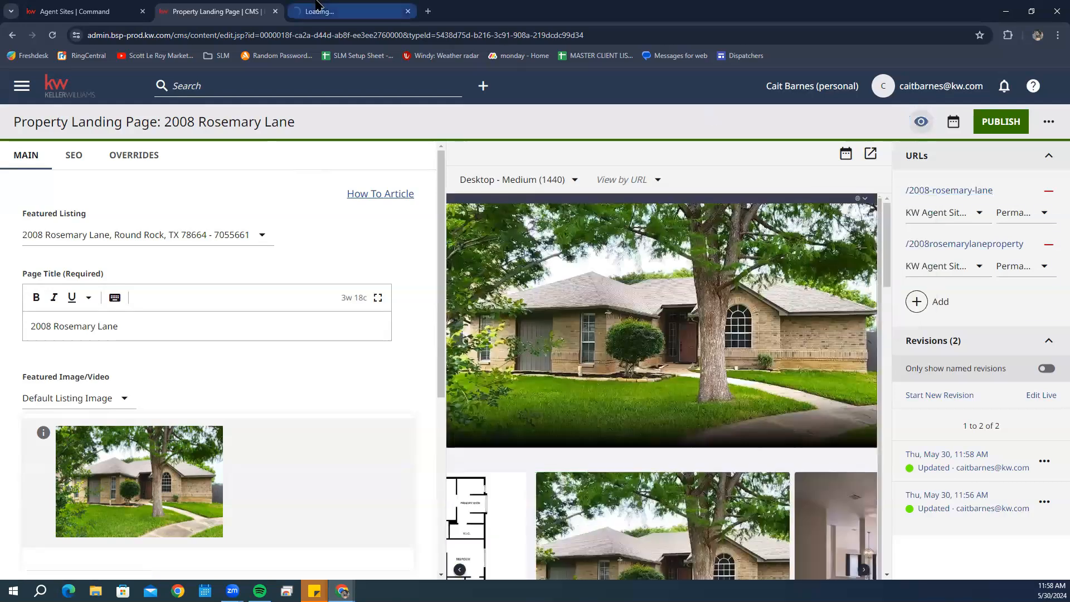
click(309, 7)
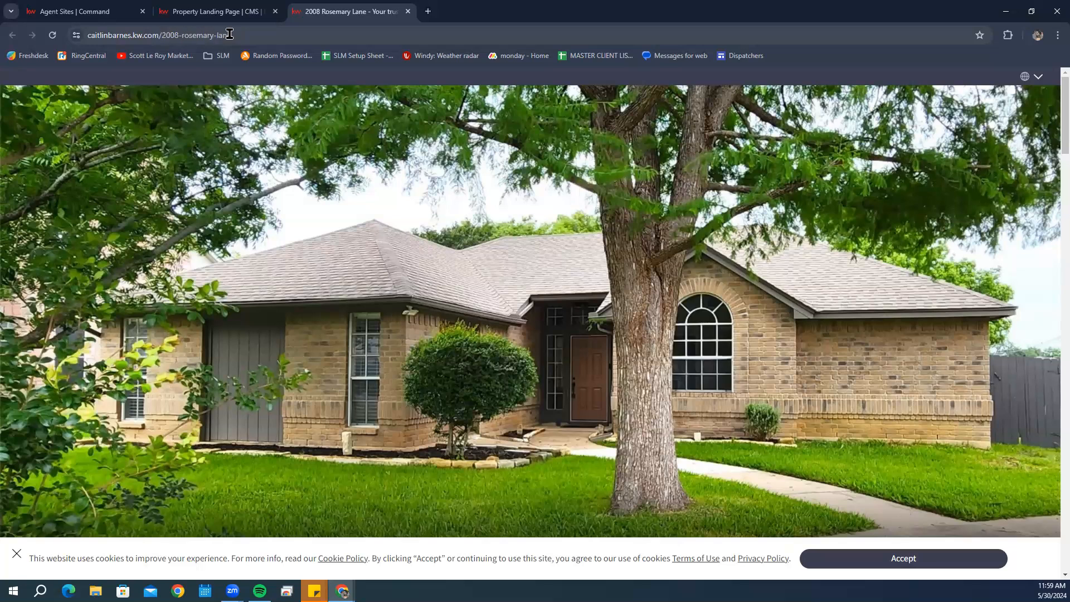
scroll(556, 194, down, 5)
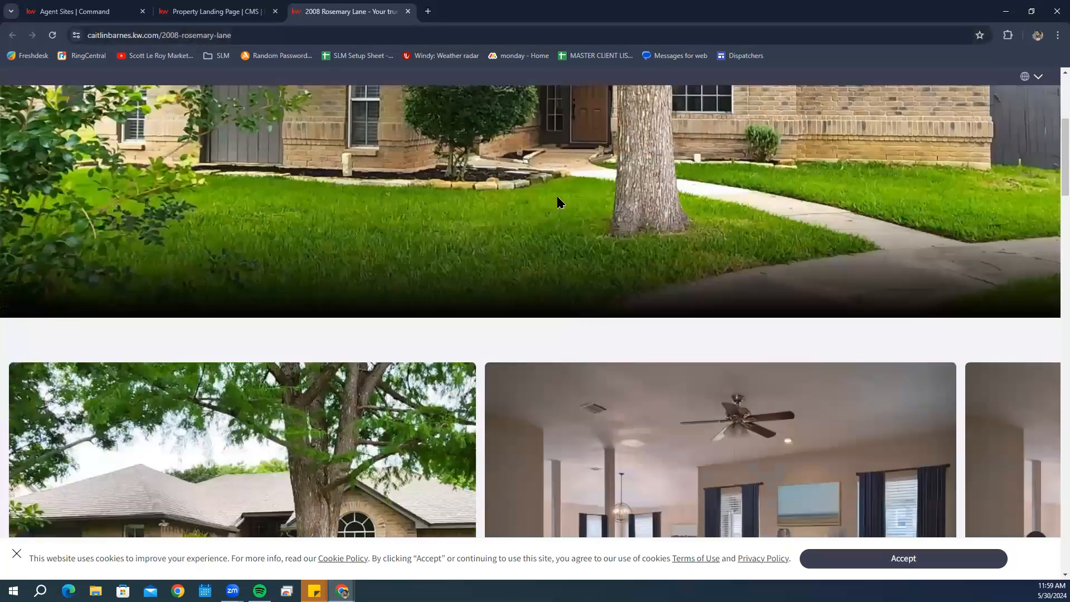
scroll(558, 196, down, 5)
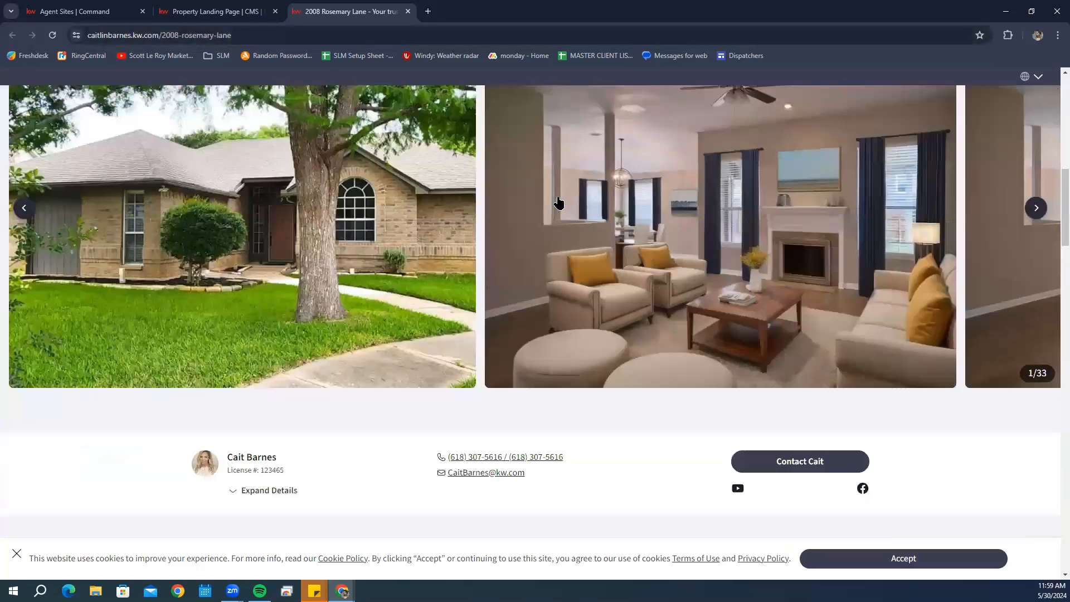
click(1036, 207)
- Scroll through the agent details, $379,900 stats, map and floorplan sections
scroll(698, 300, down, 7)
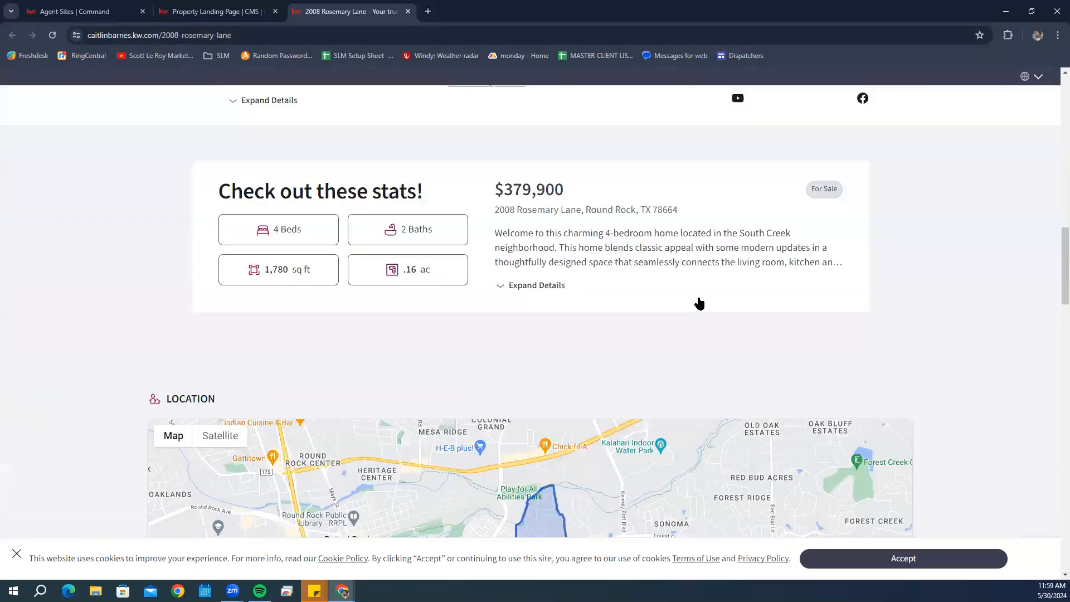
scroll(325, 201, down, 10)
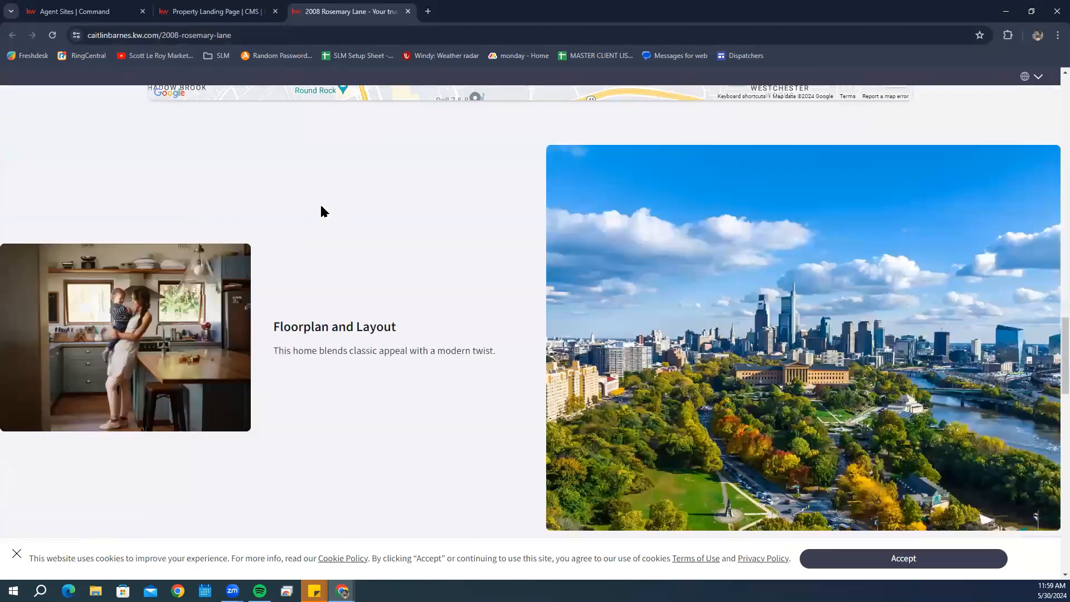
scroll(325, 212, down, 15)
scroll(326, 210, up, 5)
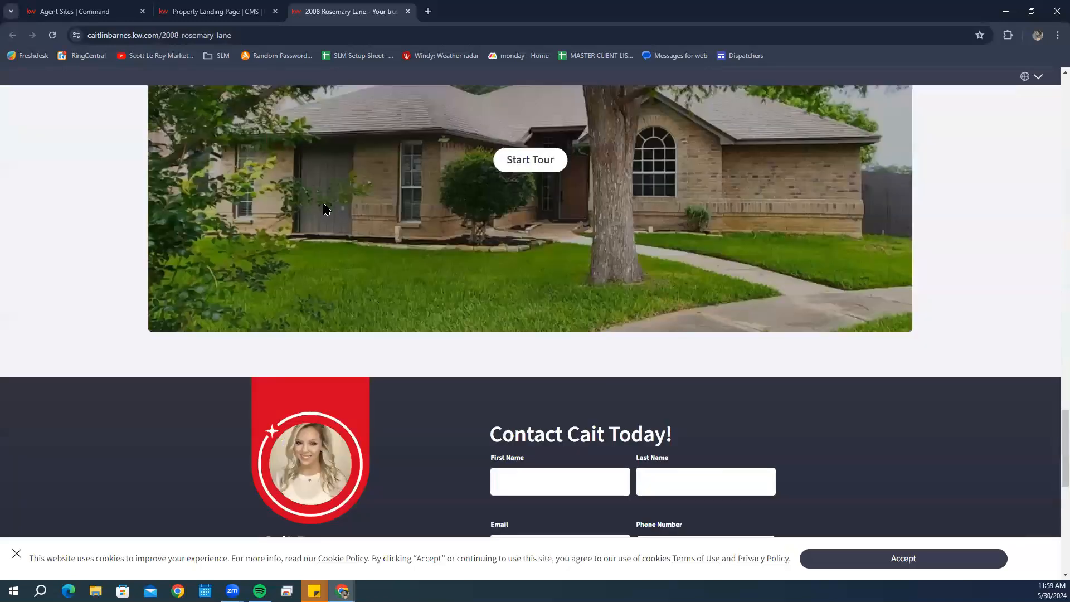
scroll(325, 210, up, 8)
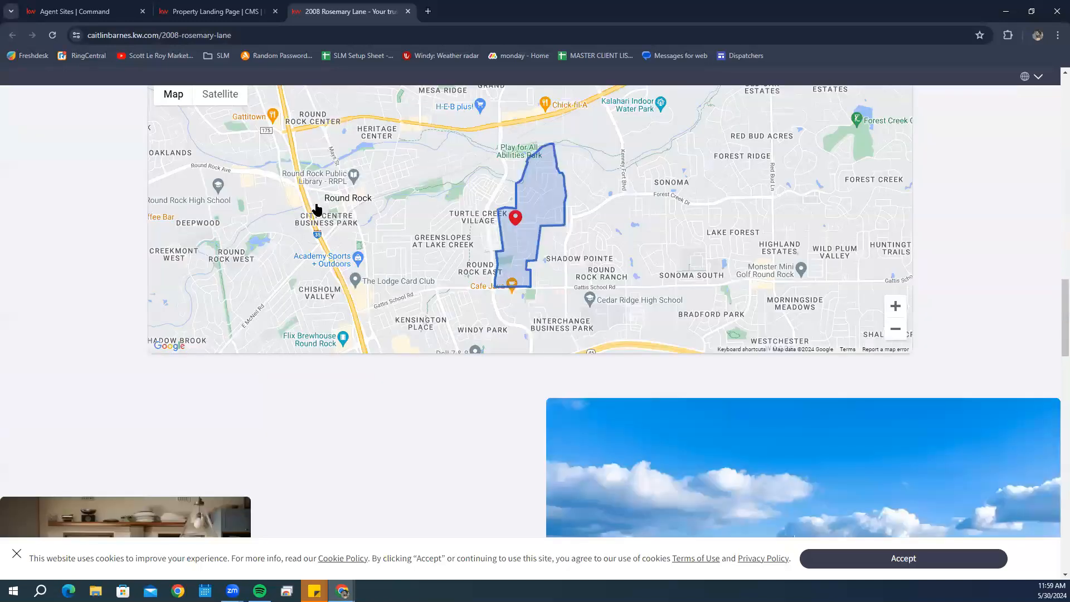
scroll(283, 202, up, 10)
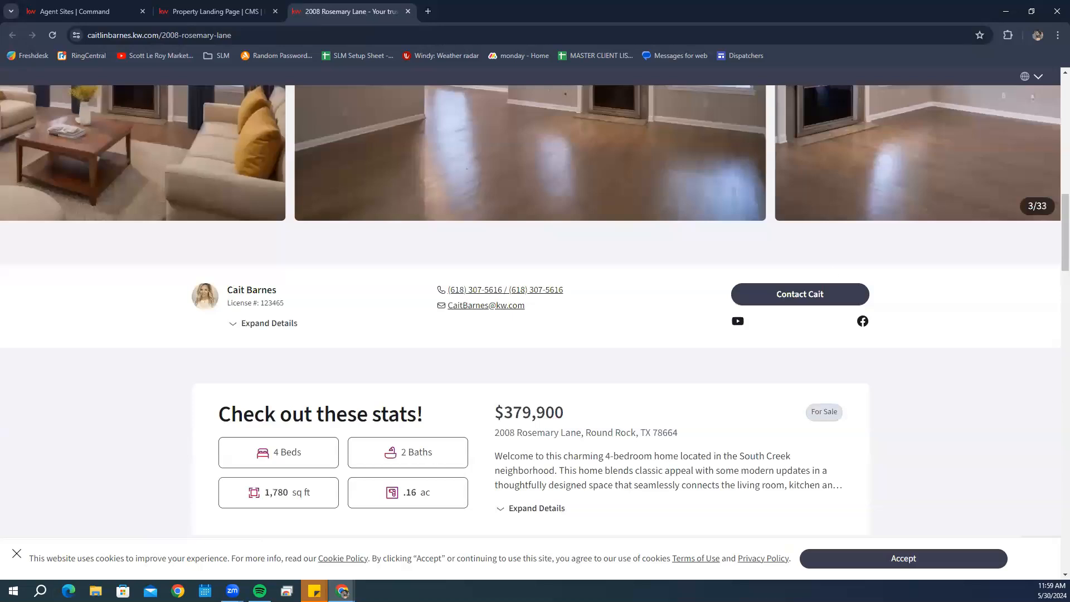